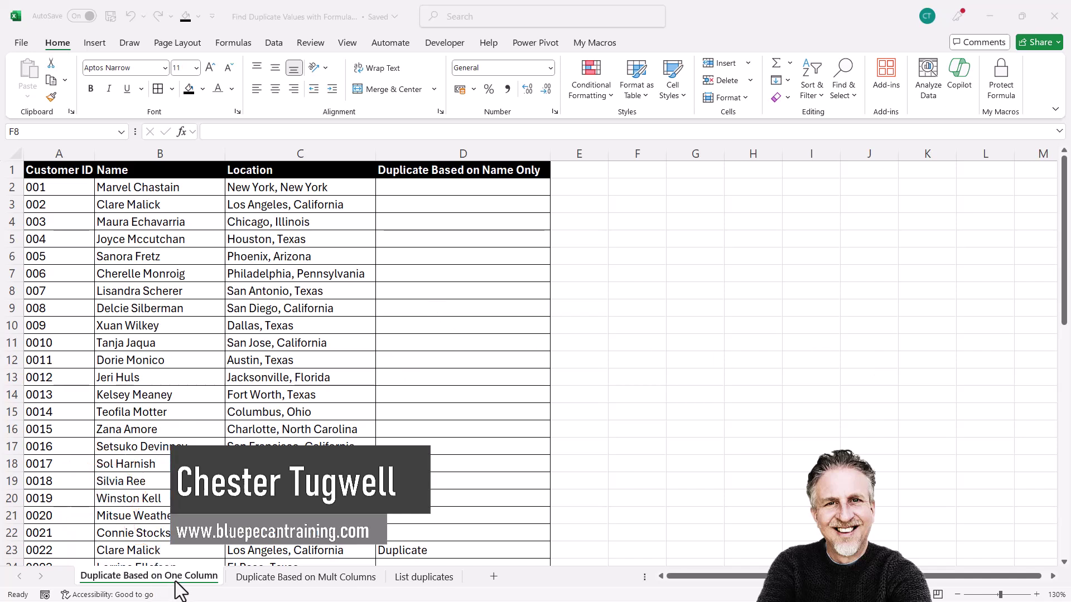
Step: Look over the Duplicate Based on Mult Columns and List duplicates sheets
click(294, 583)
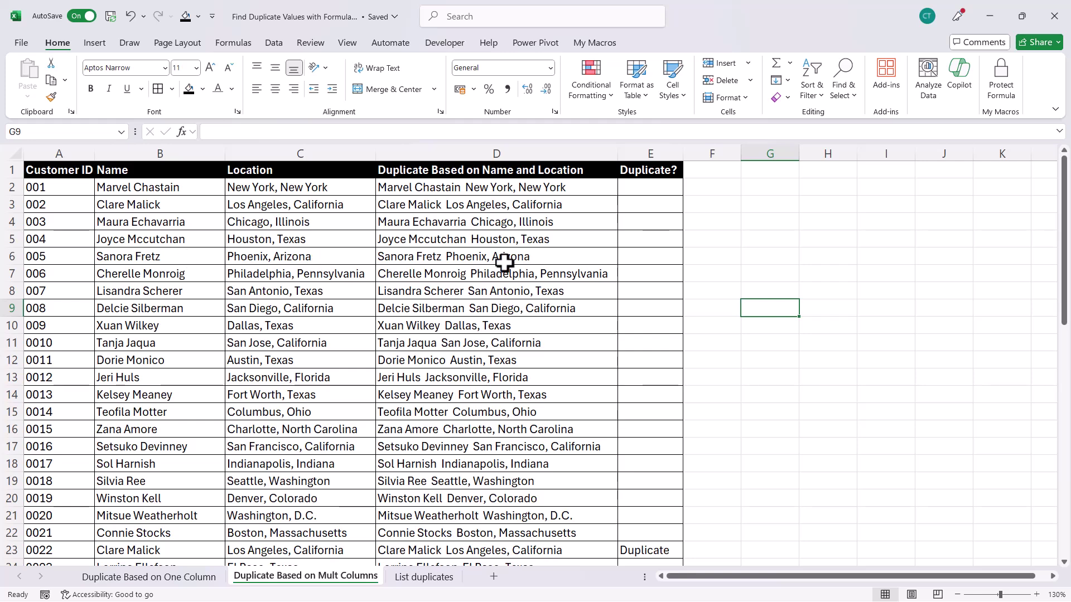
click(422, 578)
scroll(641, 320, up, 1)
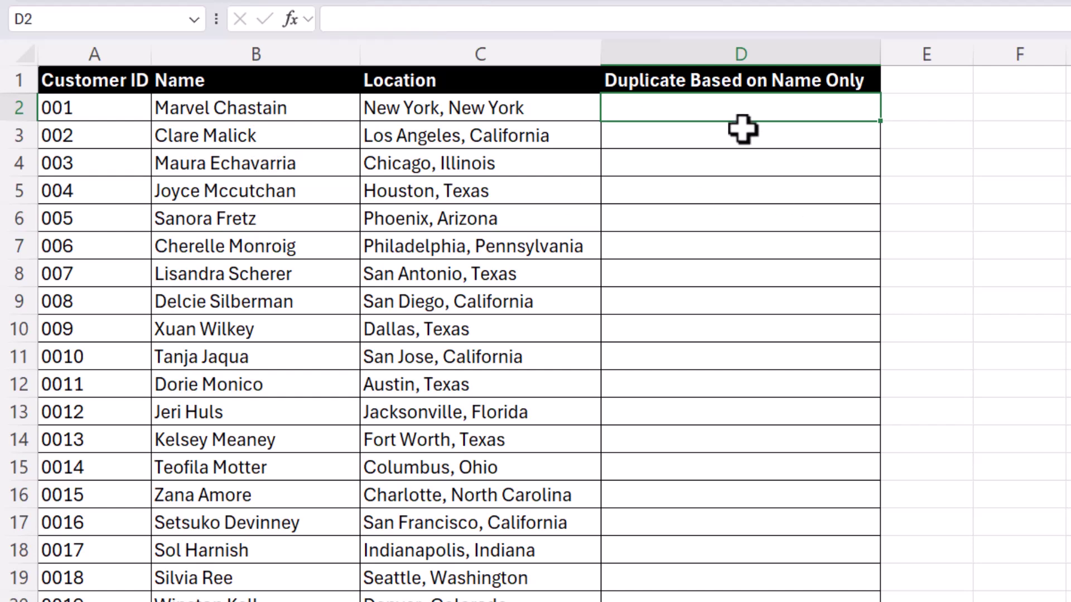
Step: Start a COUNTIF in D2 with the range B$2:B2, locking the start row
text(=cou)
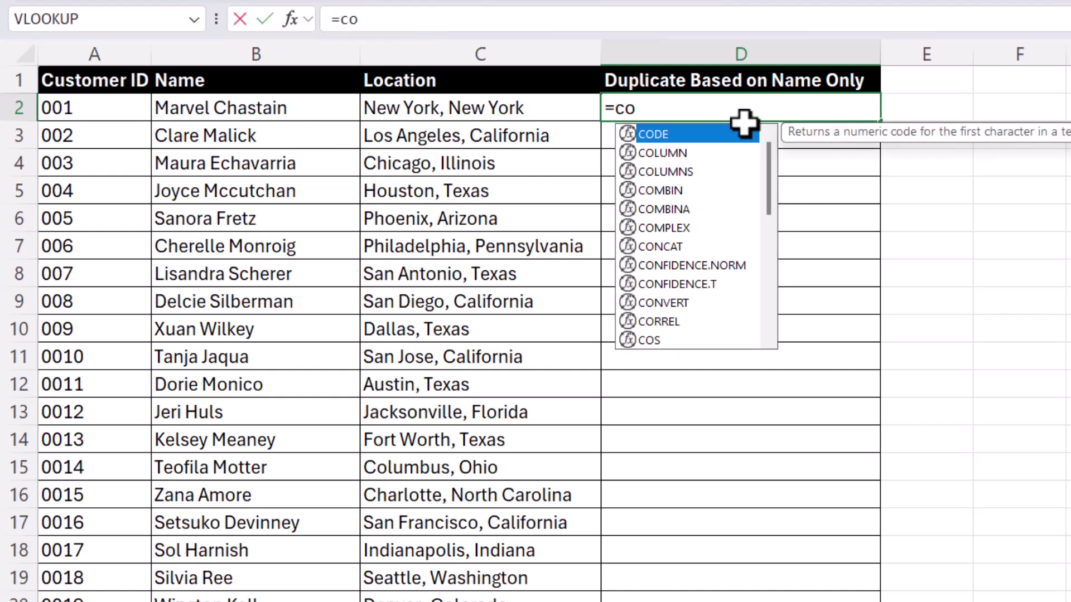
double_click(675, 190)
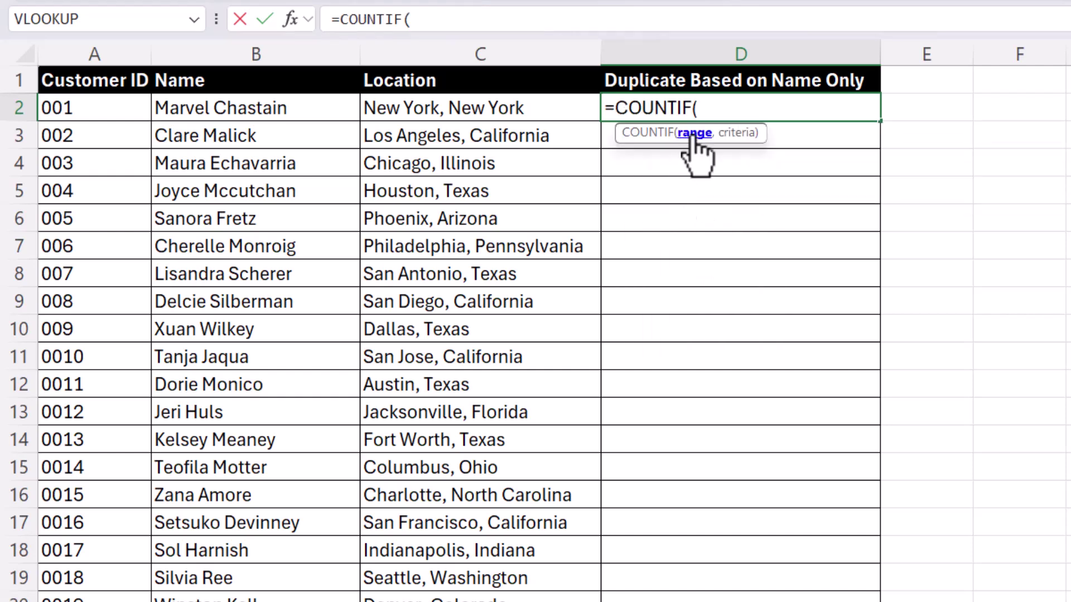
click(283, 112)
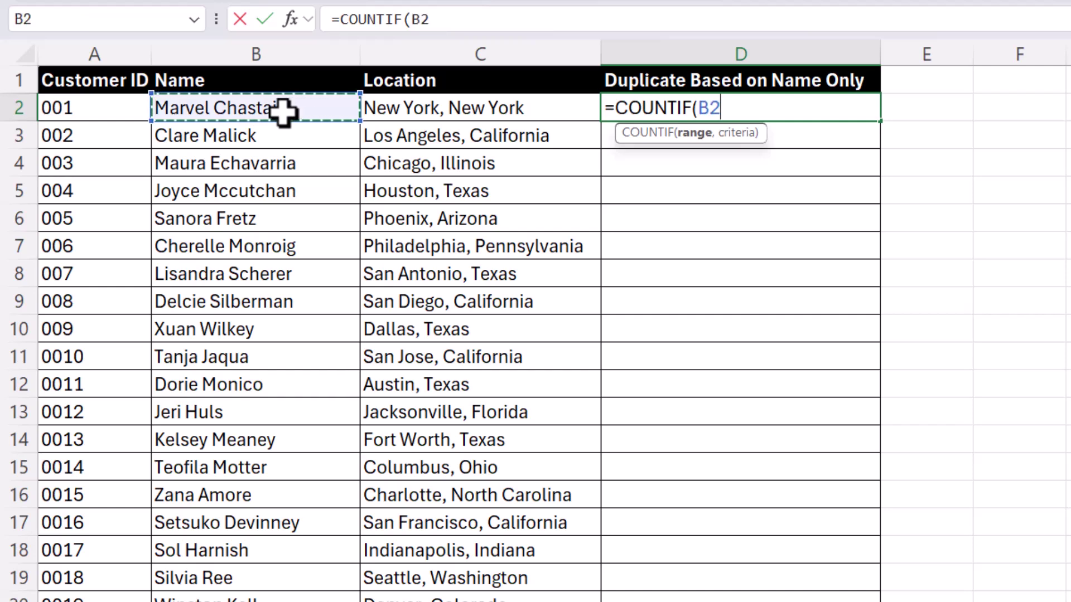
text(:)
click(283, 112)
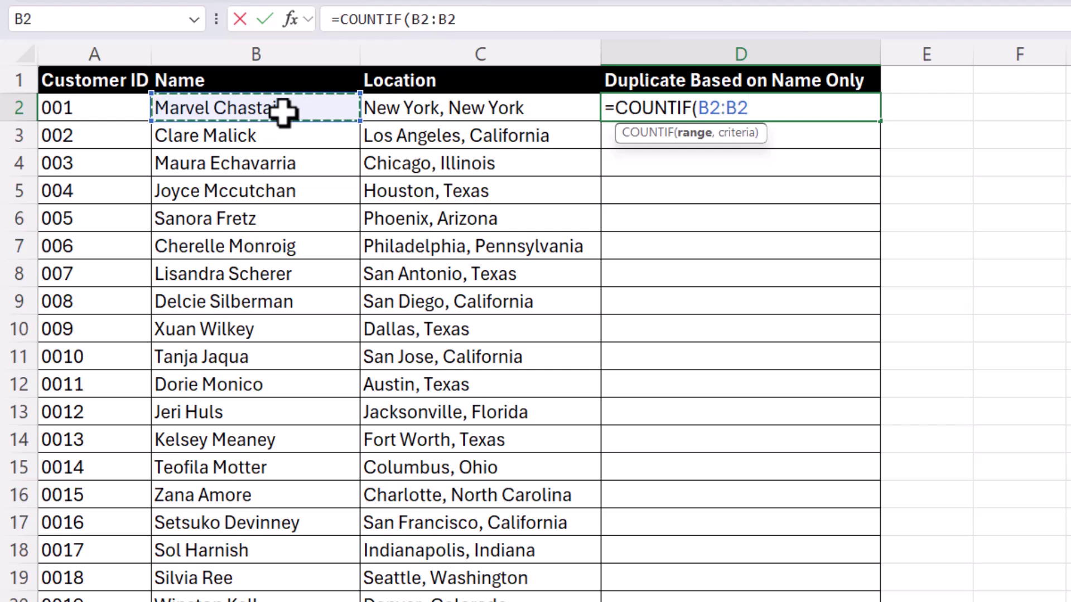
click(709, 110)
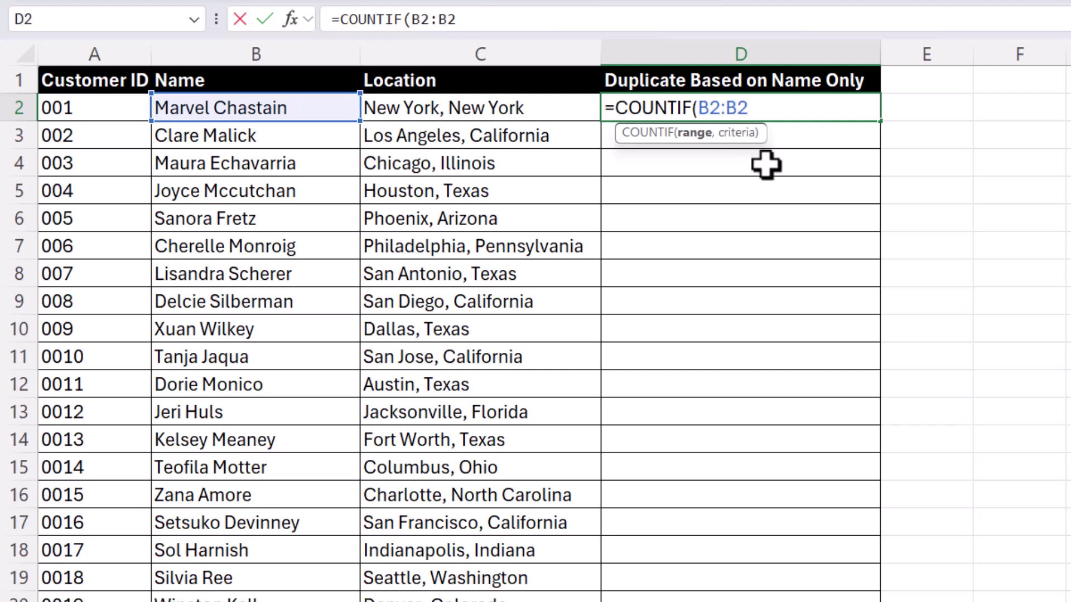
text($)
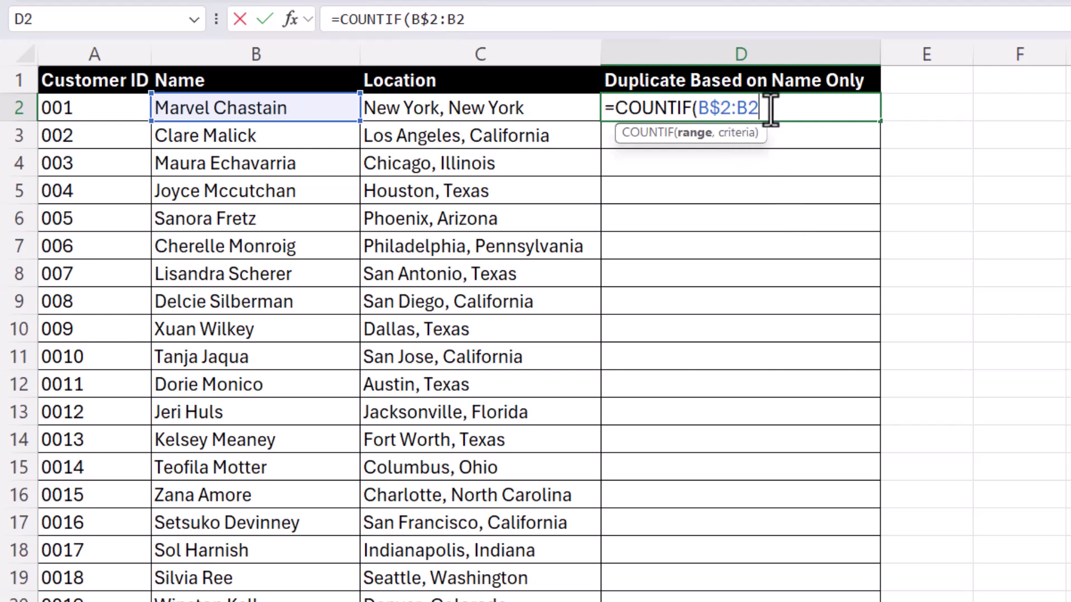
Step: Add B2 as the criteria and enter =COUNTIF(B$2:B2,B2) in D2
text(,)
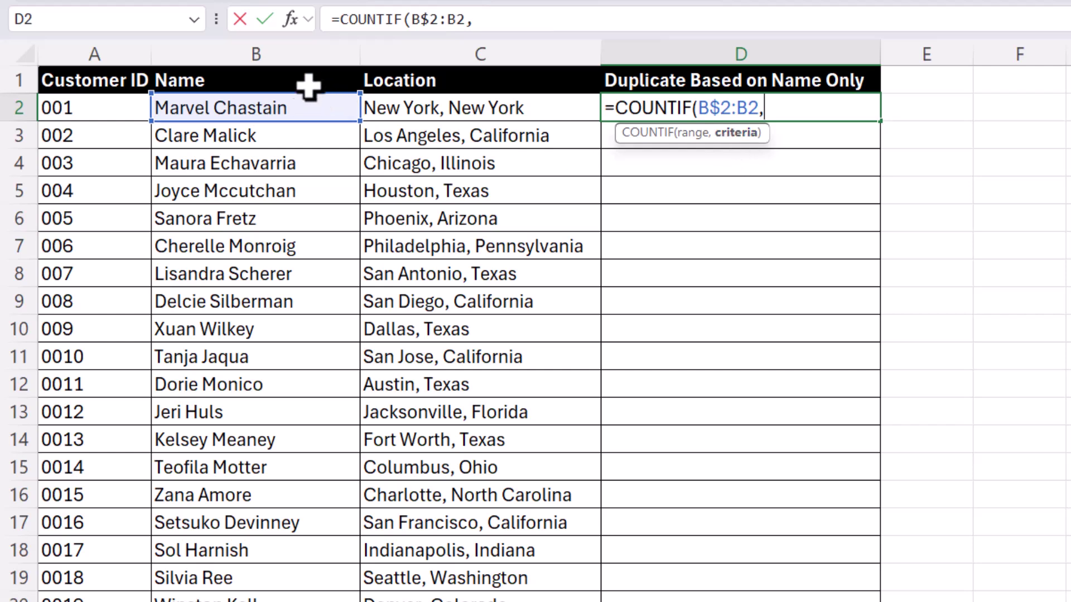
click(293, 106)
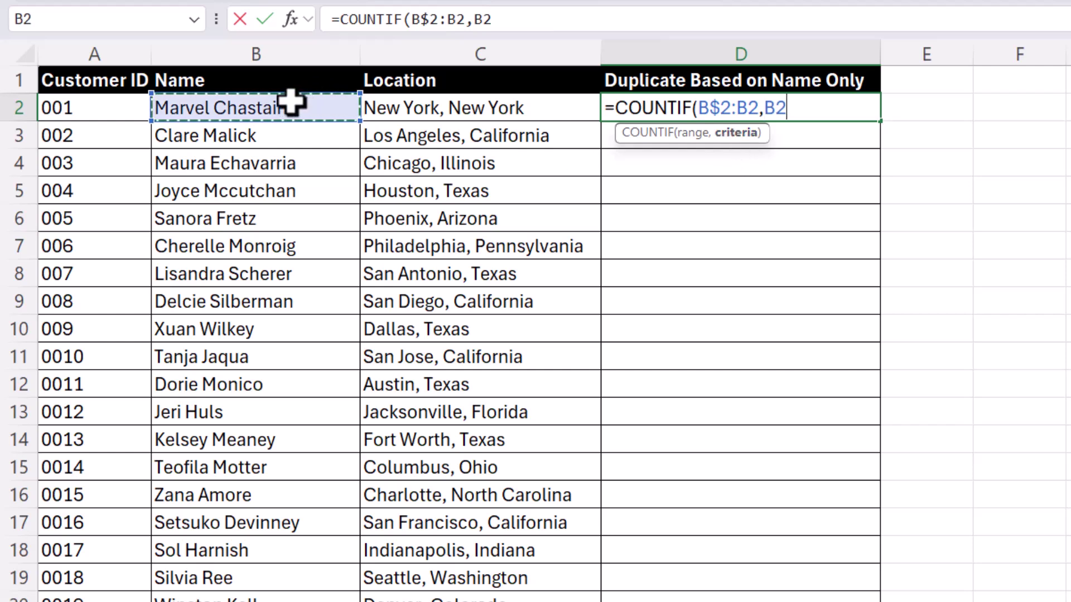
text())
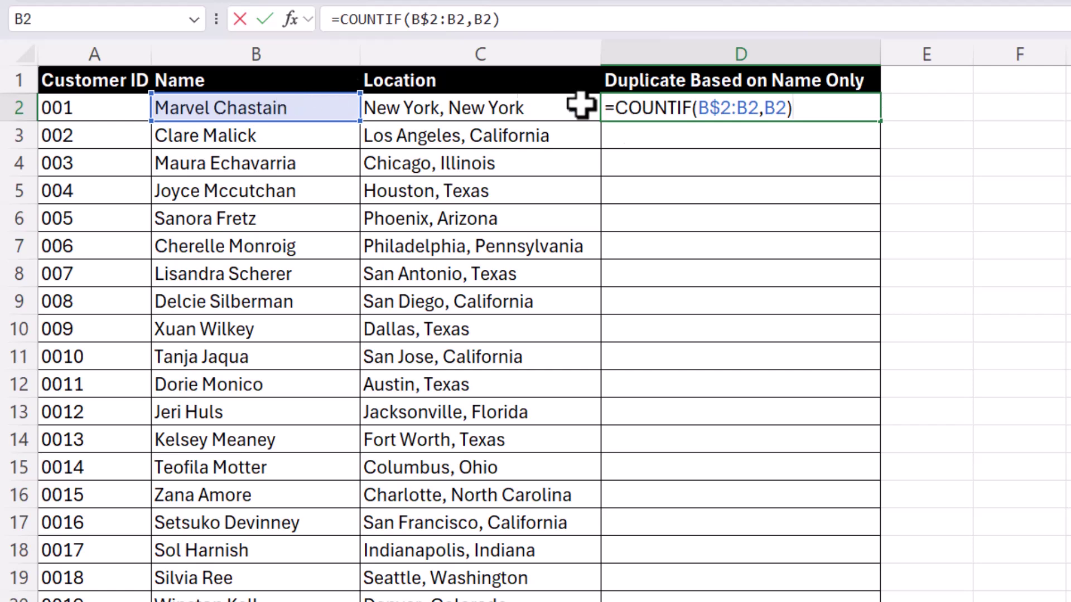
drag(757, 108, 699, 109)
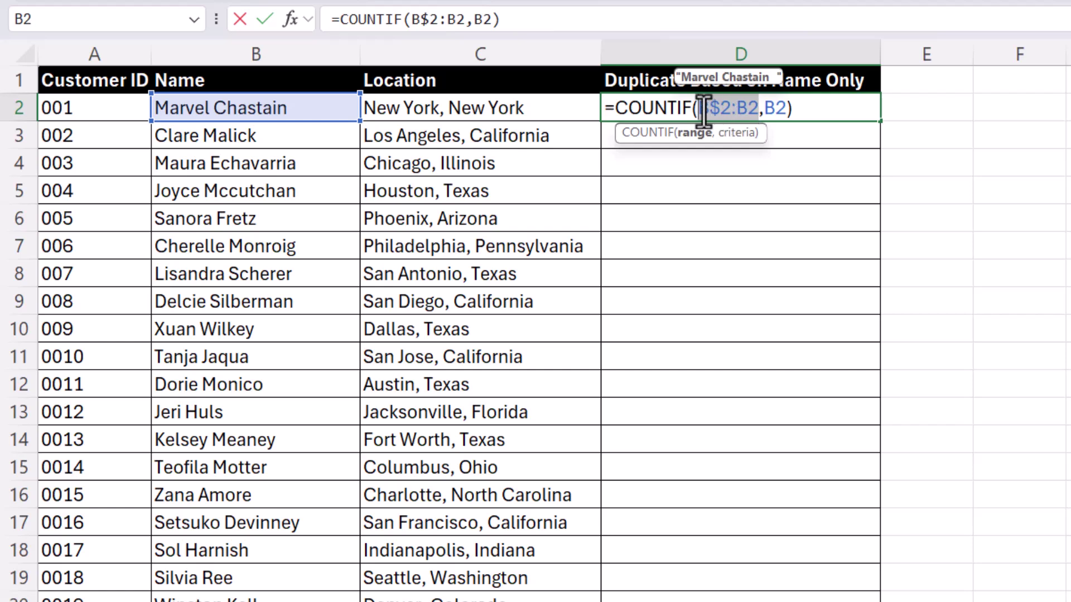
drag(699, 107, 729, 107)
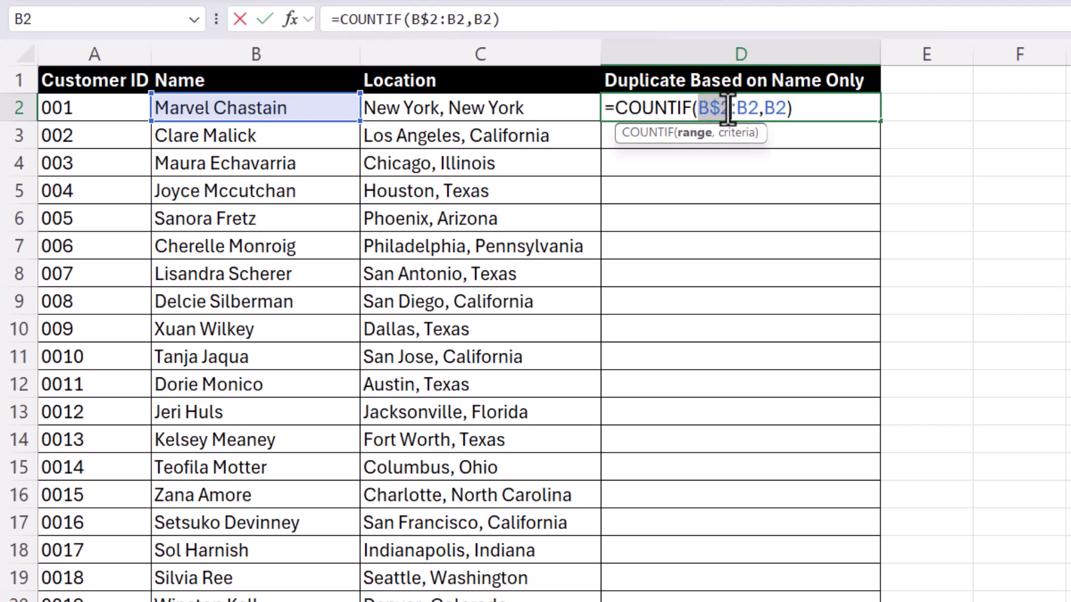
click(806, 107)
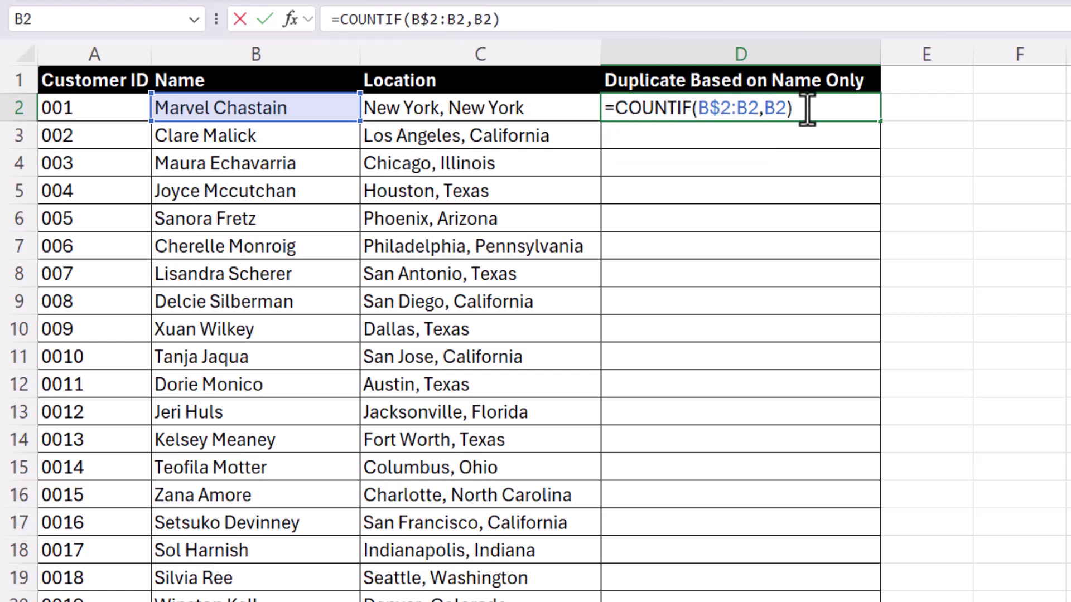
key(Return)
Step: Copy D2's COUNTIF down column D and check that D23 counts the repeated name as 2
click(859, 112)
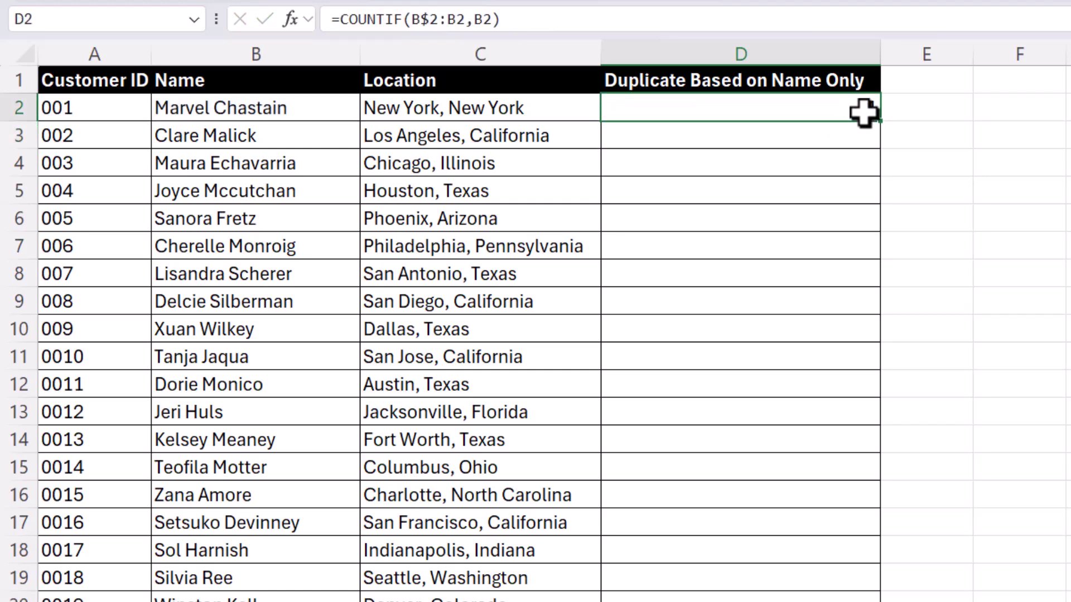
double_click(880, 126)
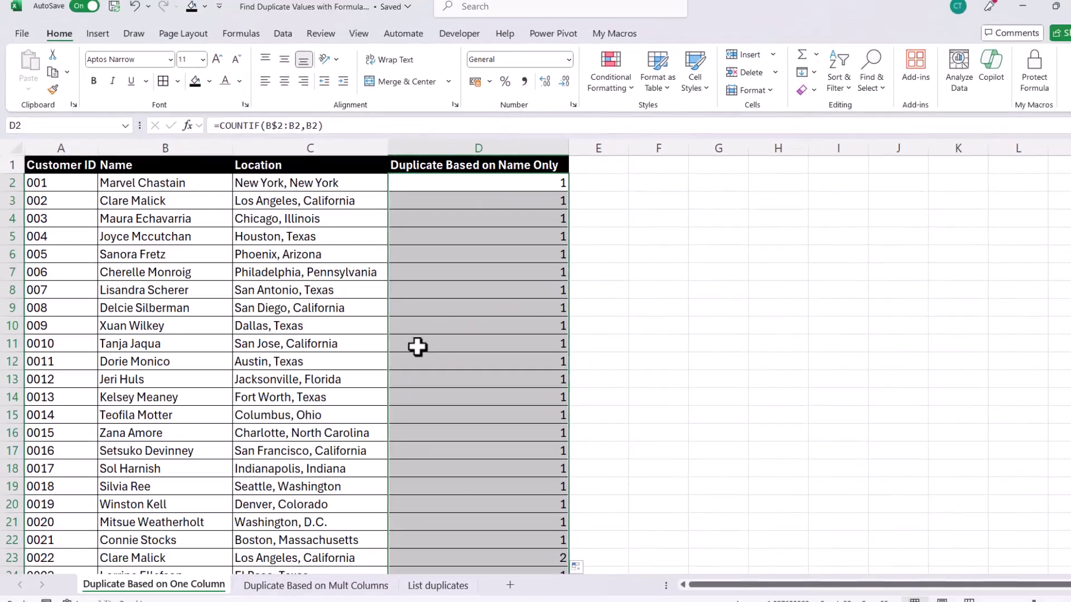
scroll(646, 467, down, 2)
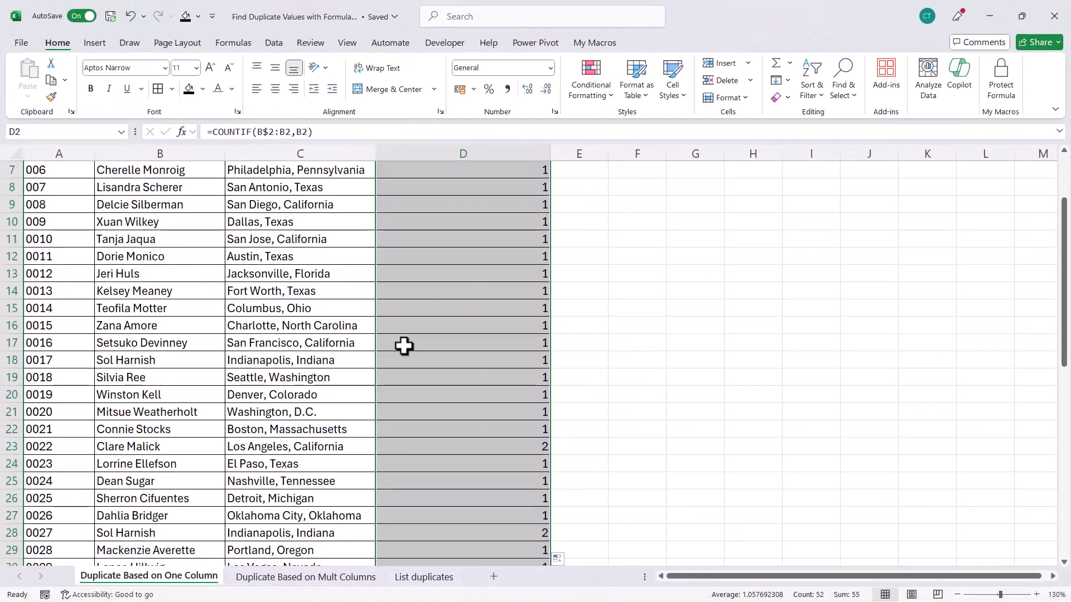
click(458, 440)
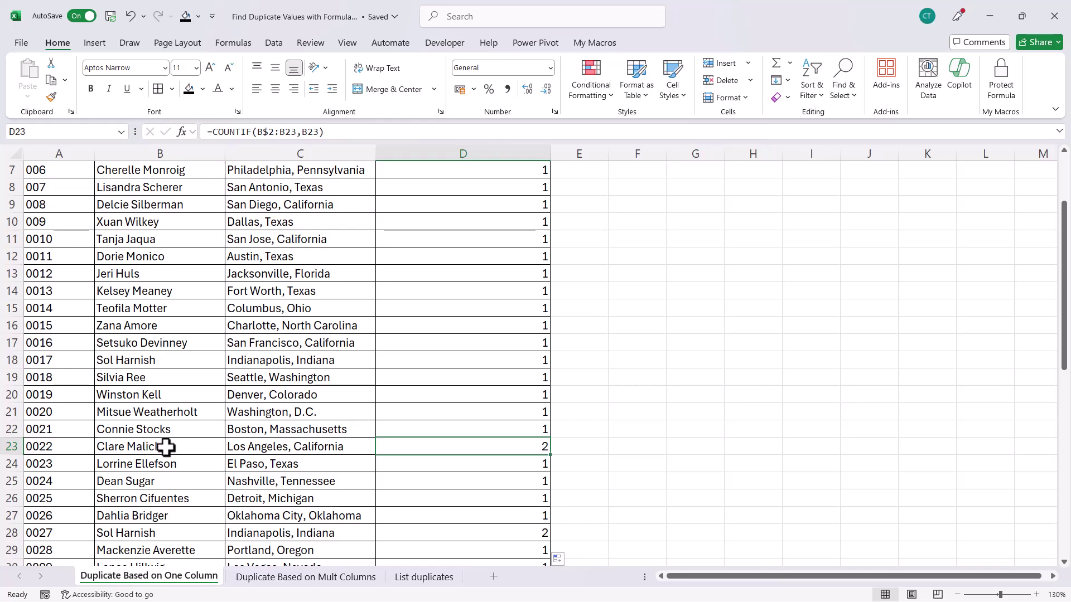
double_click(487, 444)
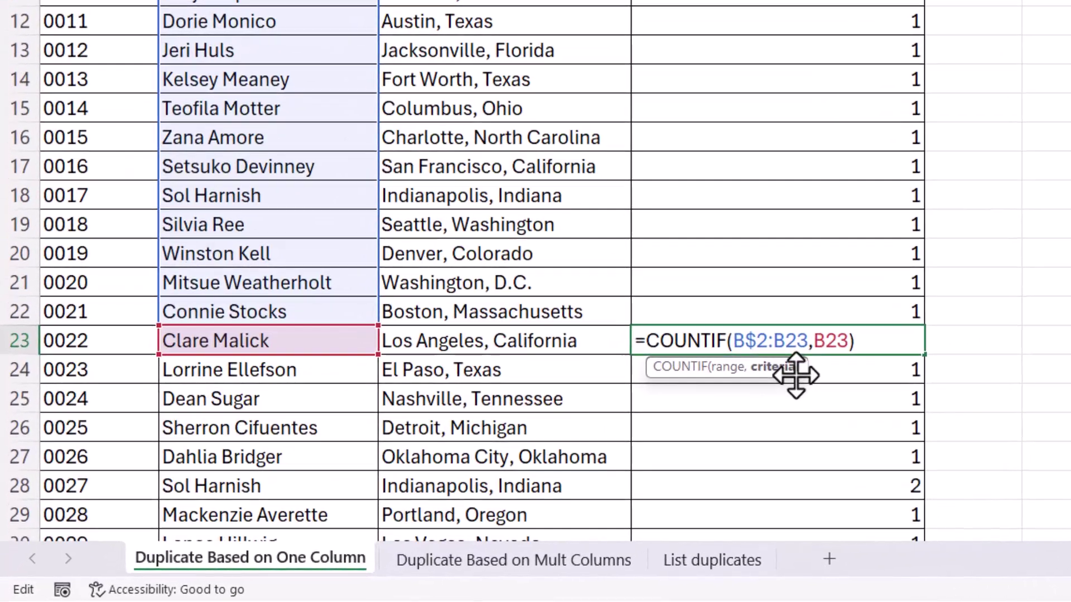
drag(733, 340, 795, 340)
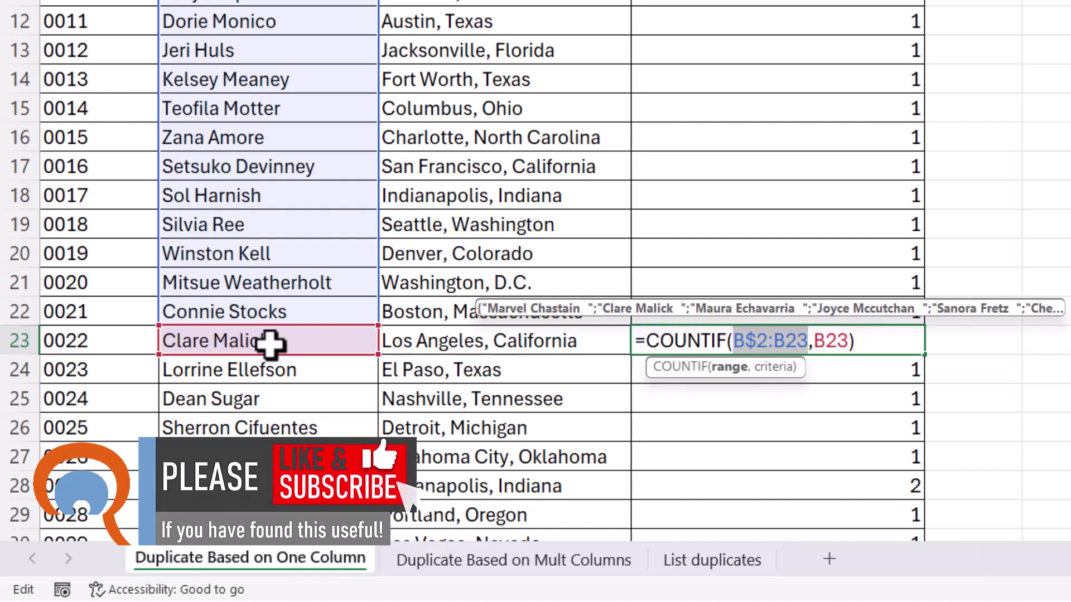
key(Return)
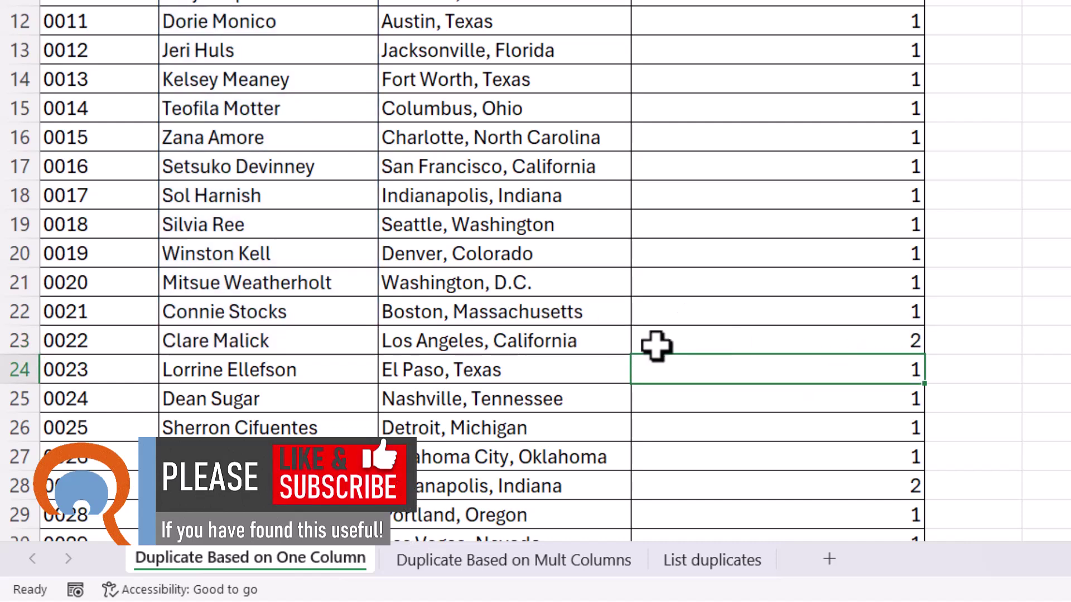
scroll(998, 323, up, 2)
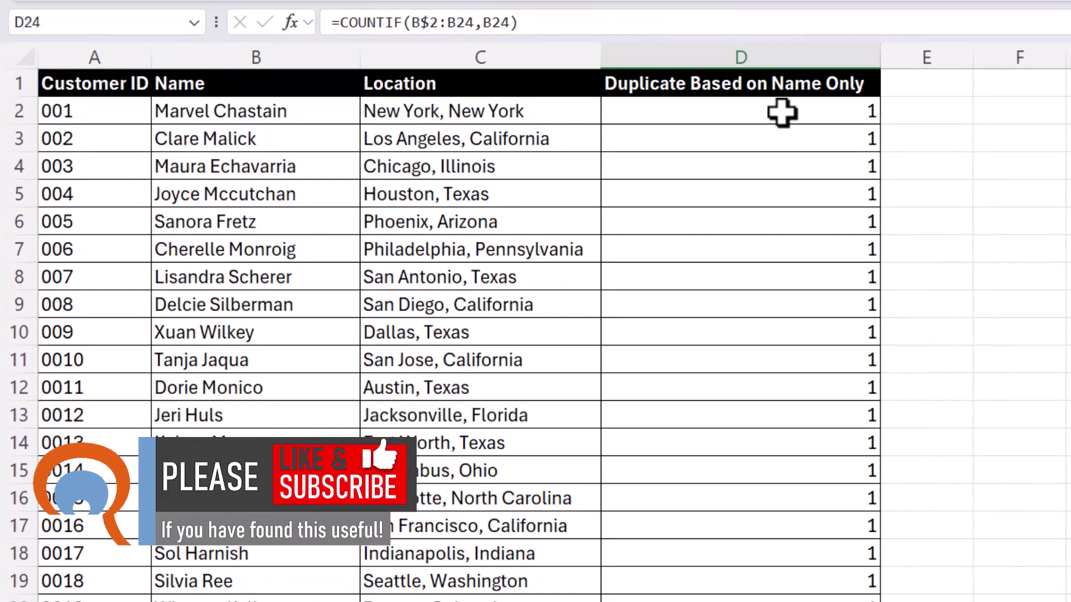
Step: Change D2 to =COUNTIF(B$2:B2,B2)>1 and fill it down, showing TRUE in rows 23, 28 and 52
click(783, 112)
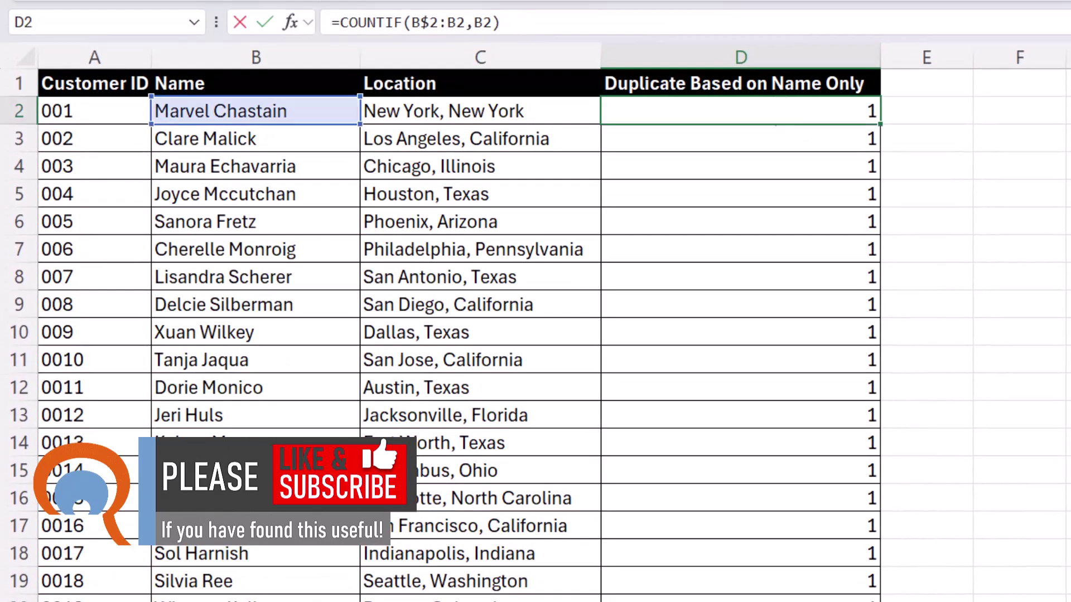
key(F2)
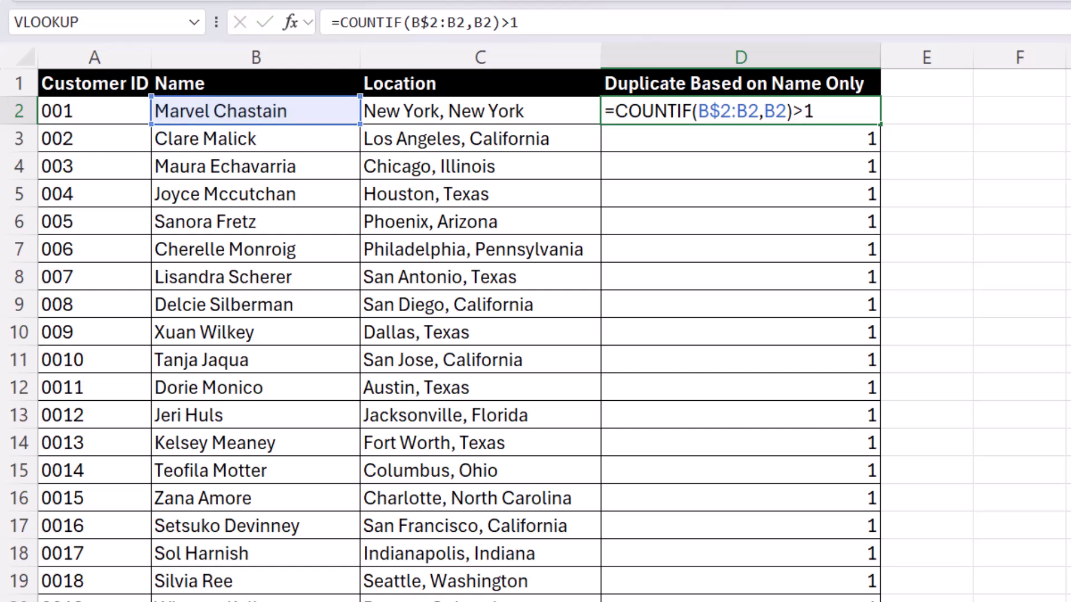
key(Return)
click(822, 108)
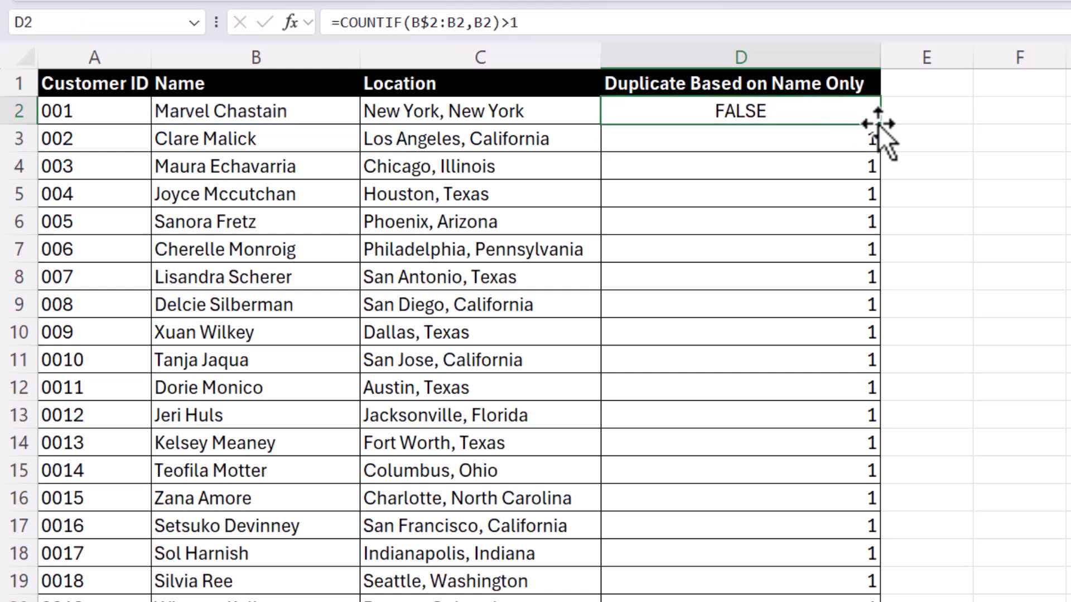
double_click(878, 125)
scroll(772, 504, down, 2)
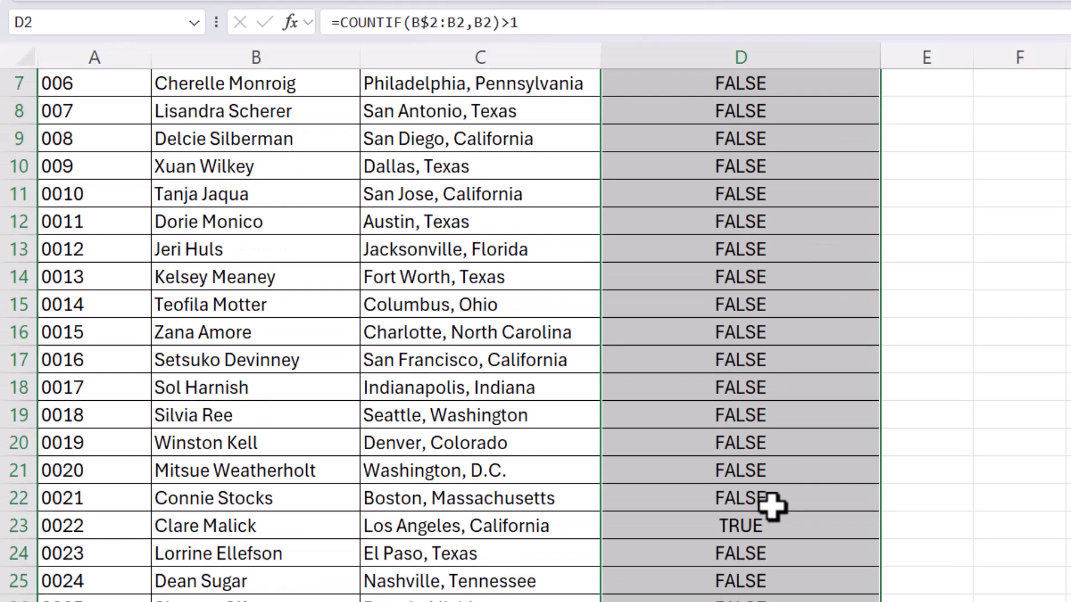
click(765, 530)
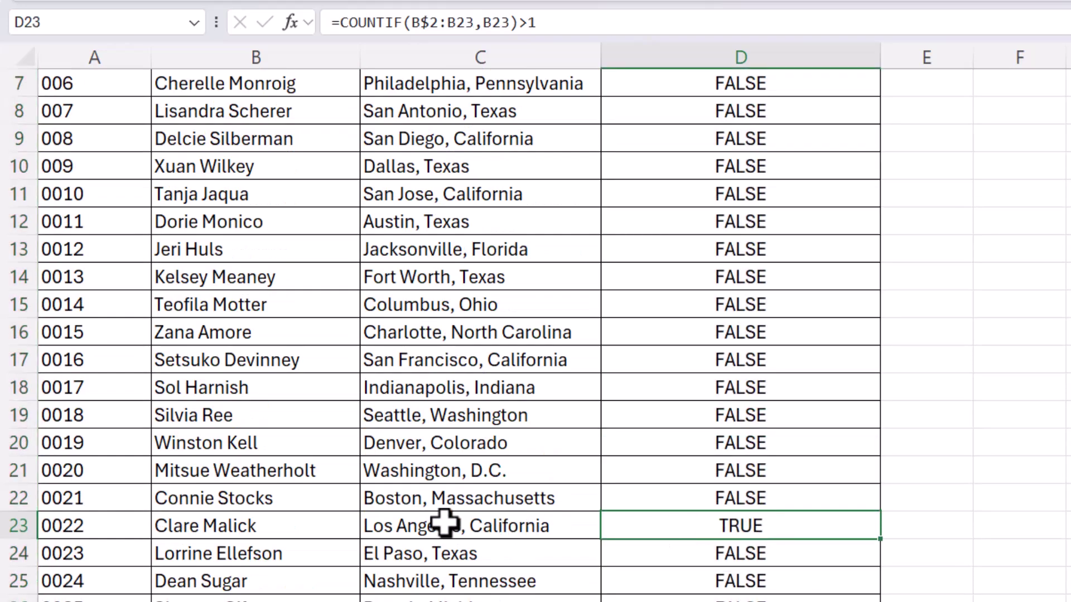
scroll(700, 584, down, 3)
scroll(702, 584, down, 7)
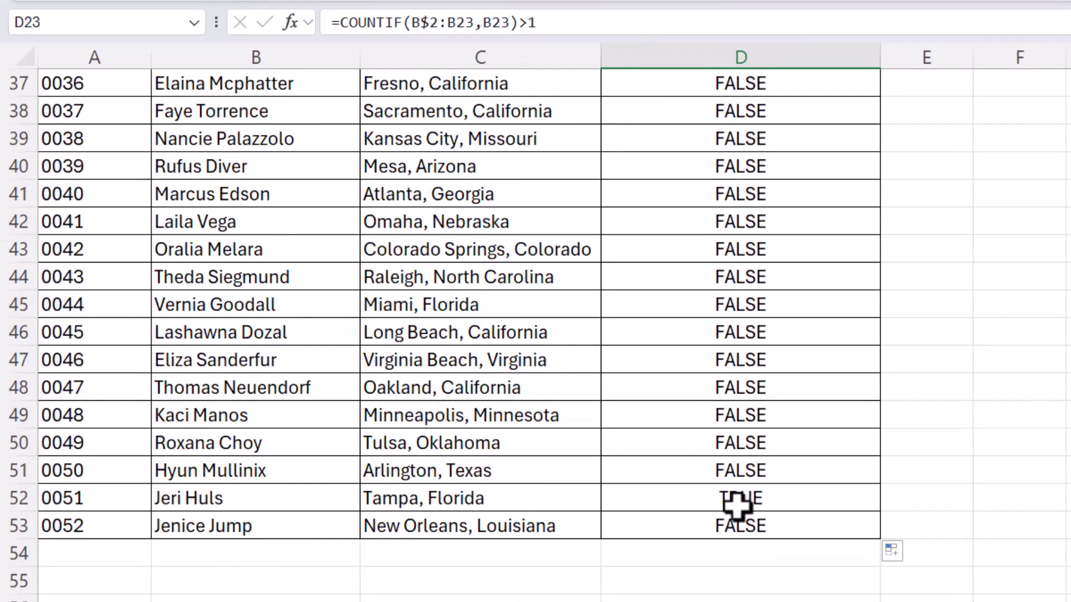
scroll(736, 508, up, 12)
Step: Wrap D2's test as =IF(COUNTIF(B$2:B2,B2)>1,"Duplicate","")
click(721, 111)
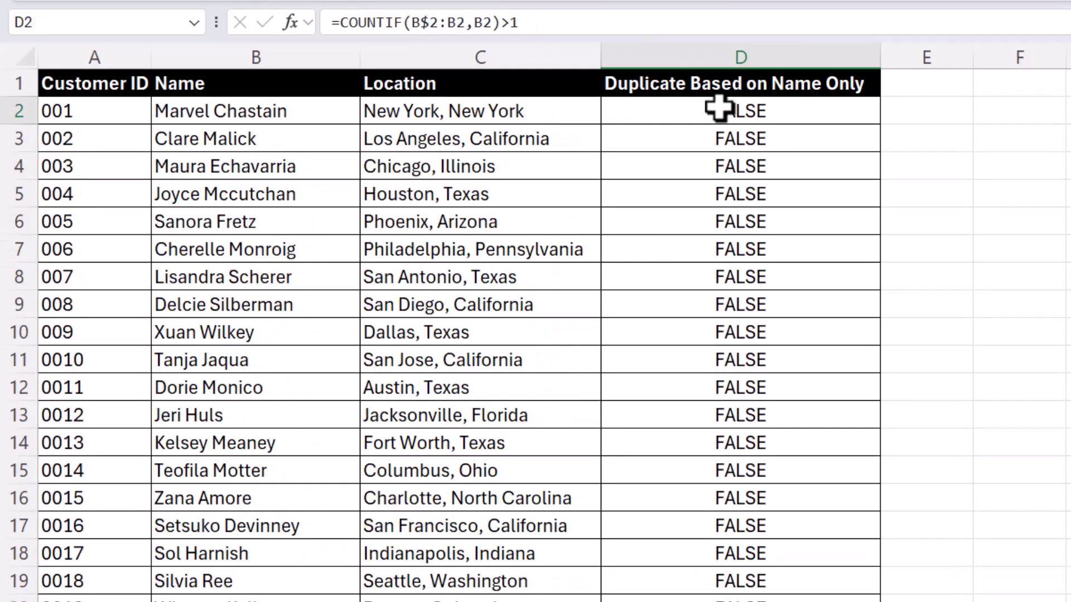
double_click(718, 110)
click(616, 111)
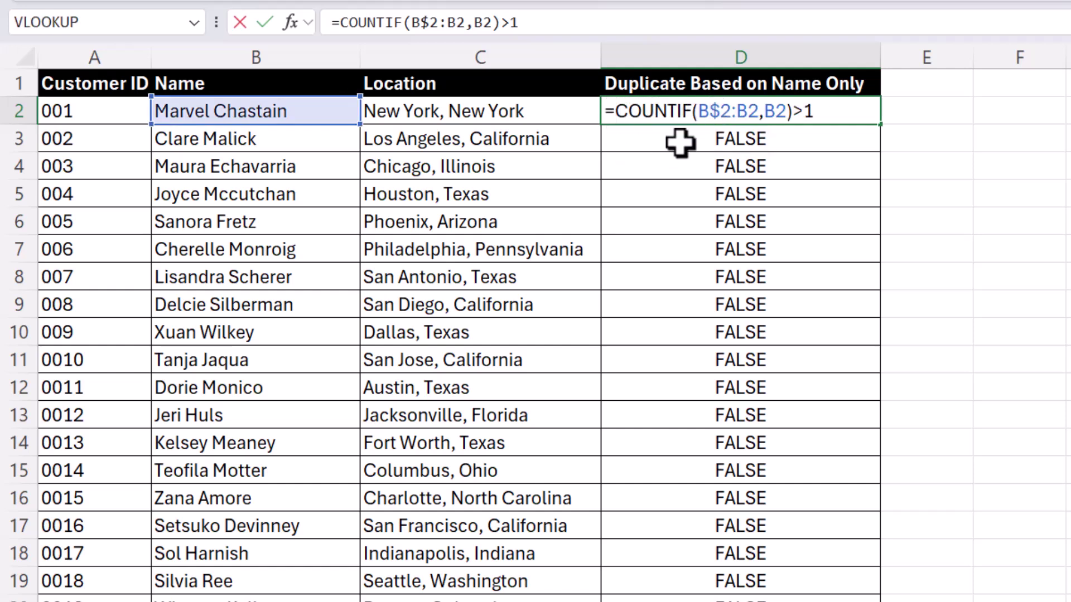
text(IF()
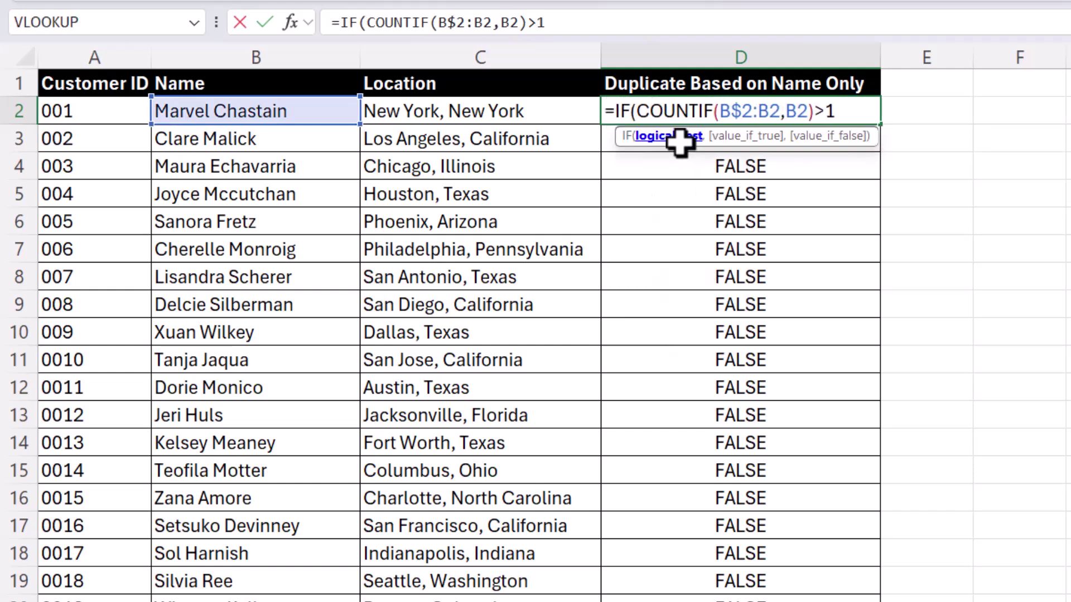
click(695, 137)
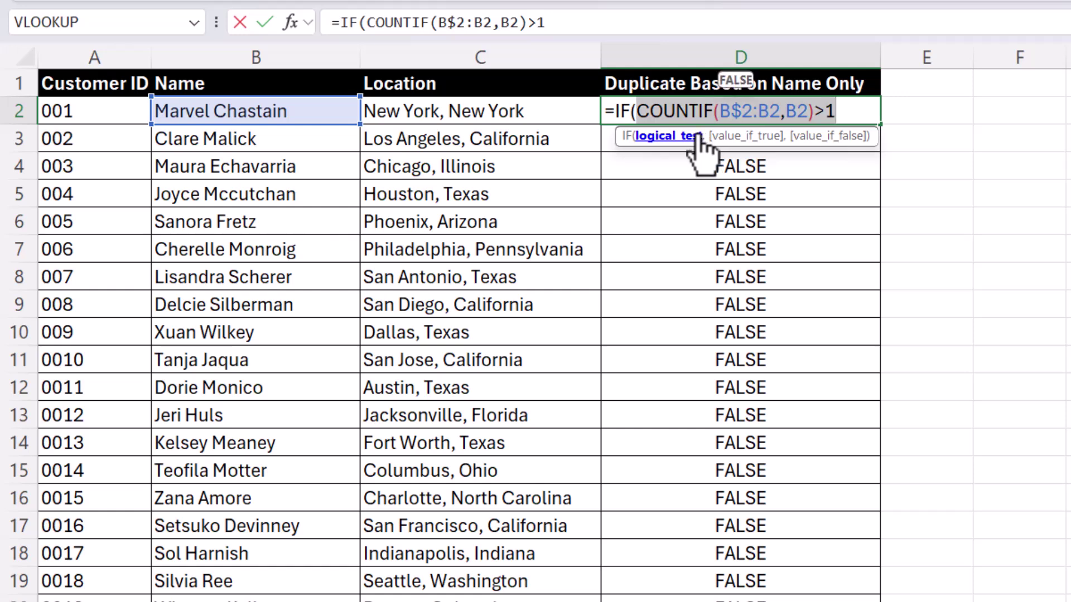
click(847, 111)
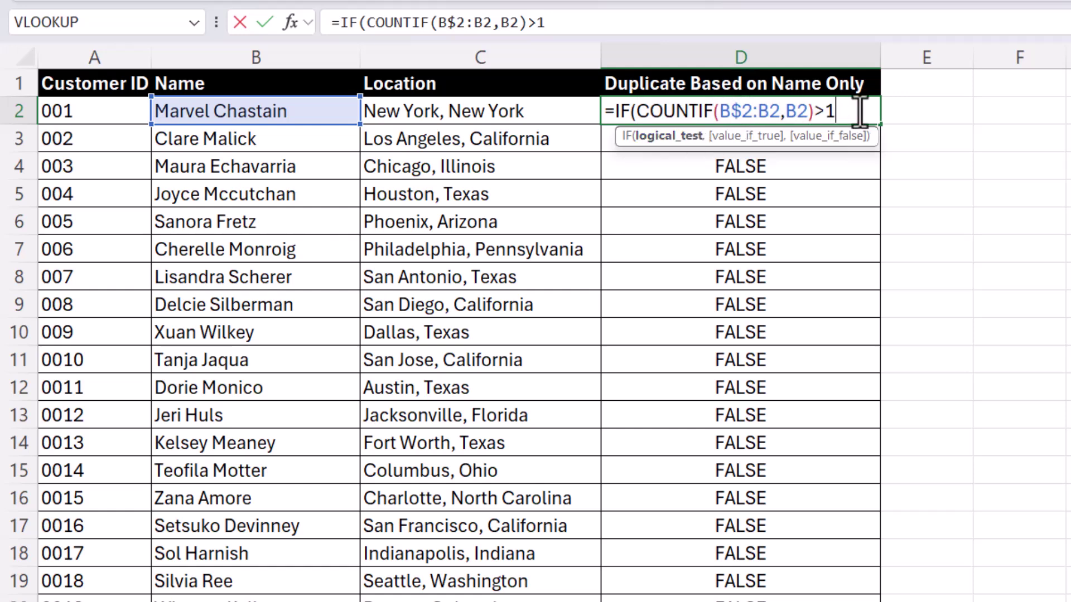
text(,)
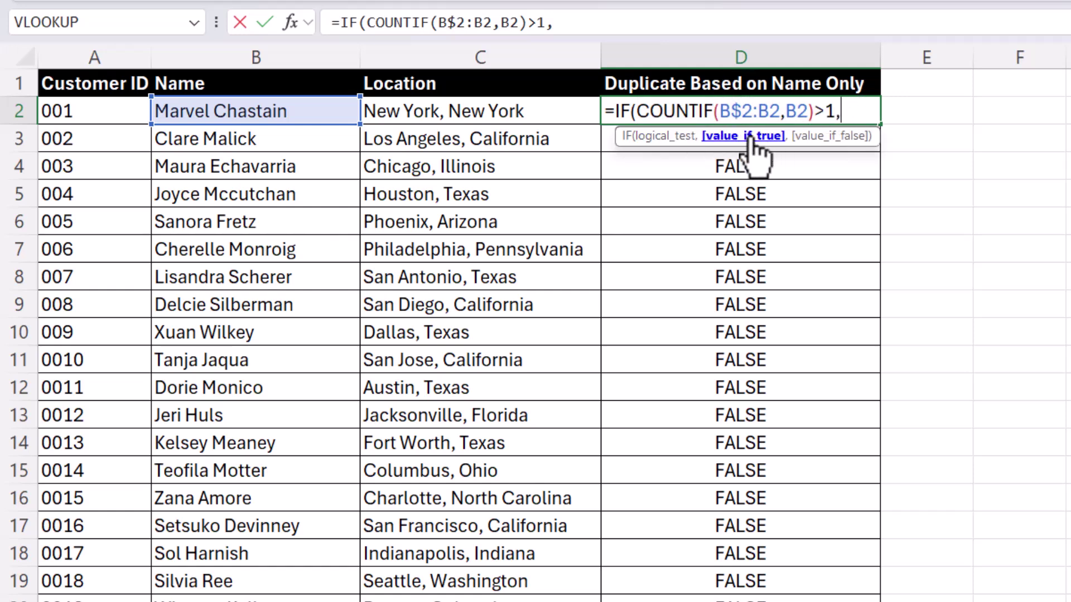
text("Duplicate)
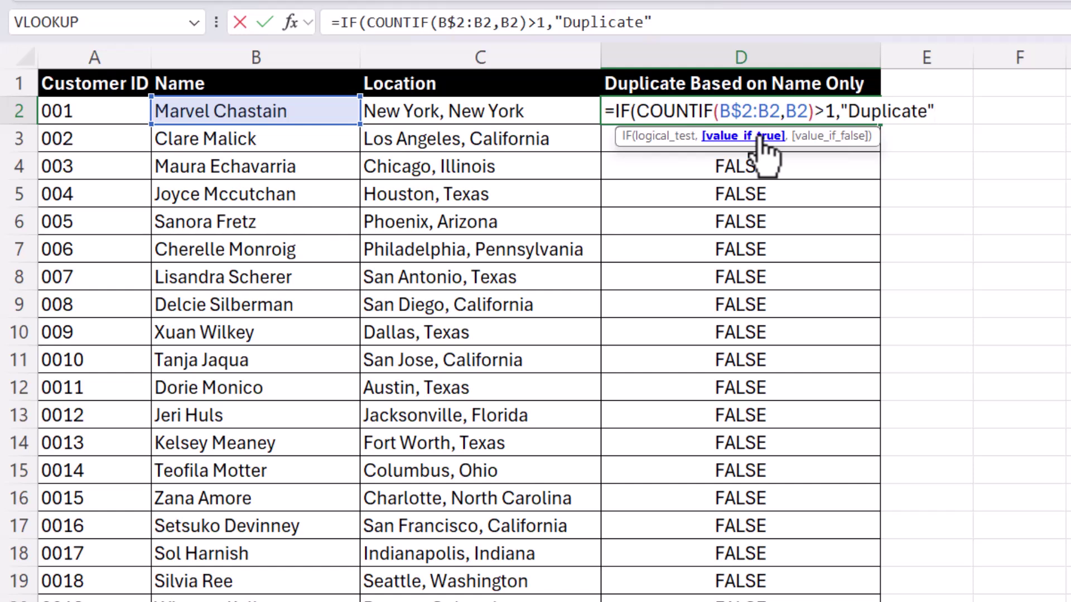
text(",)
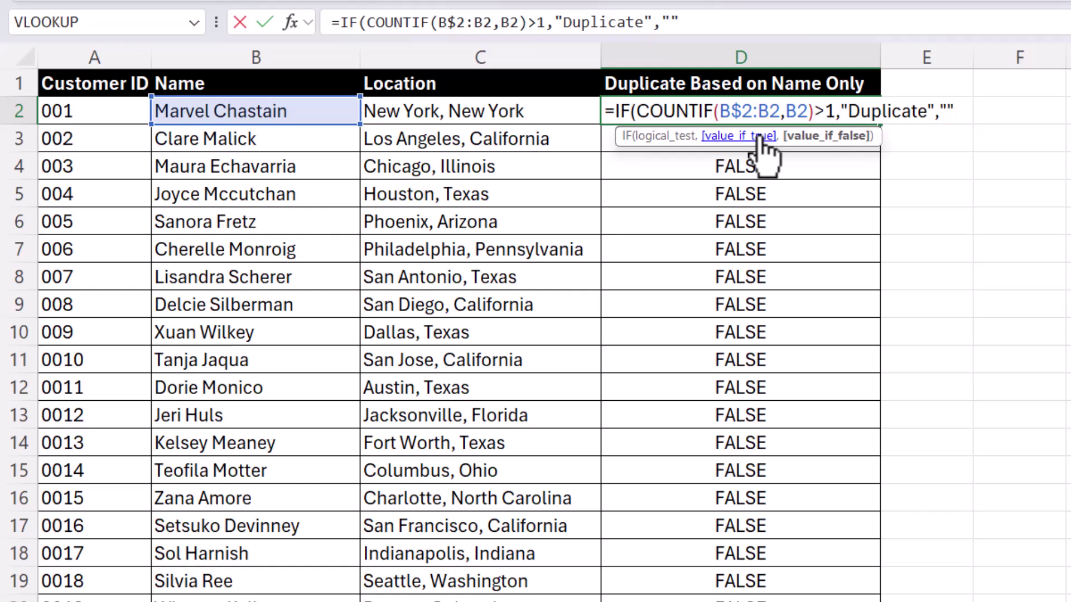
text(""))
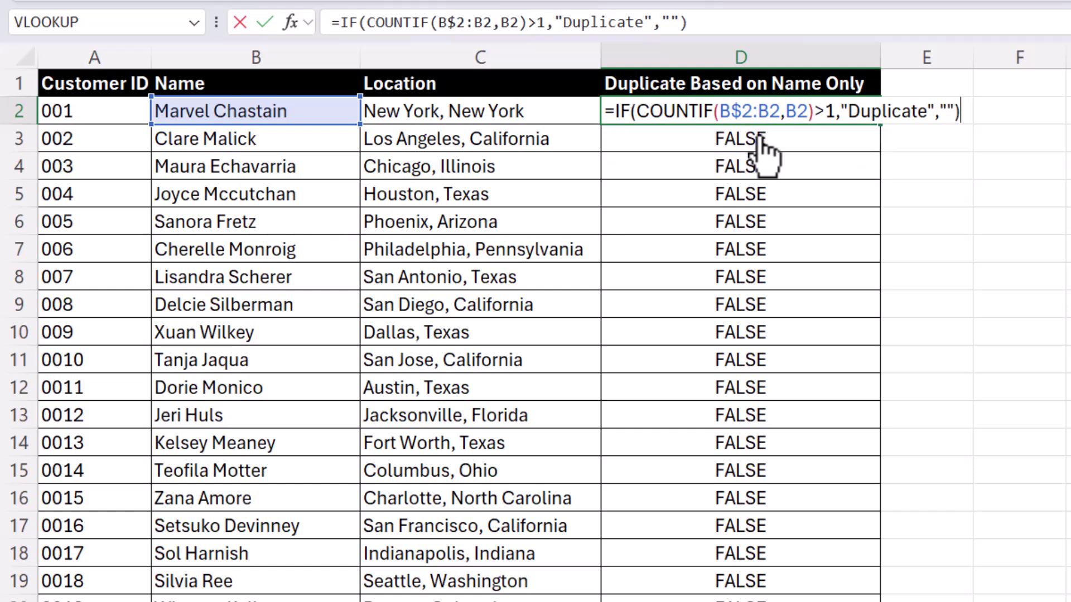
key(Return)
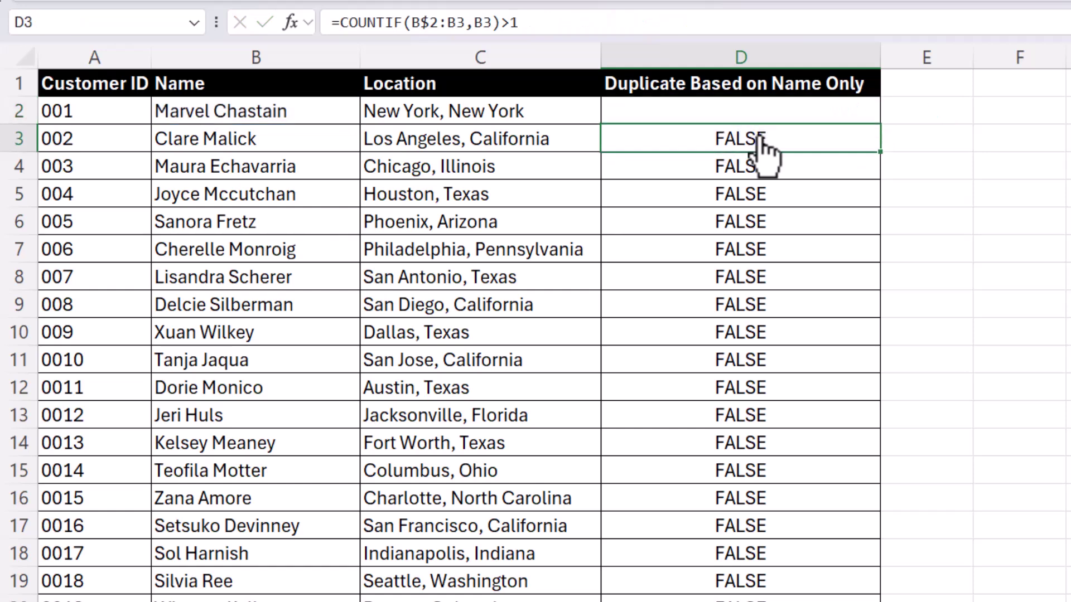
Step: Fill the IF formula down column D and compare the flagged row 52 entry with its earlier match in row 13
click(848, 115)
double_click(883, 129)
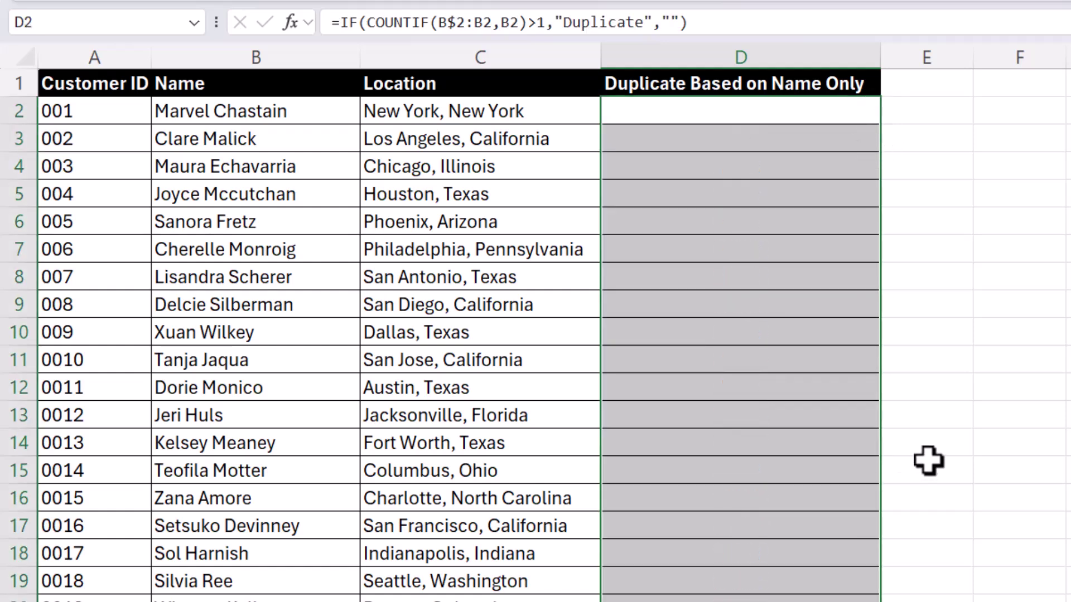
scroll(928, 461, down, 5)
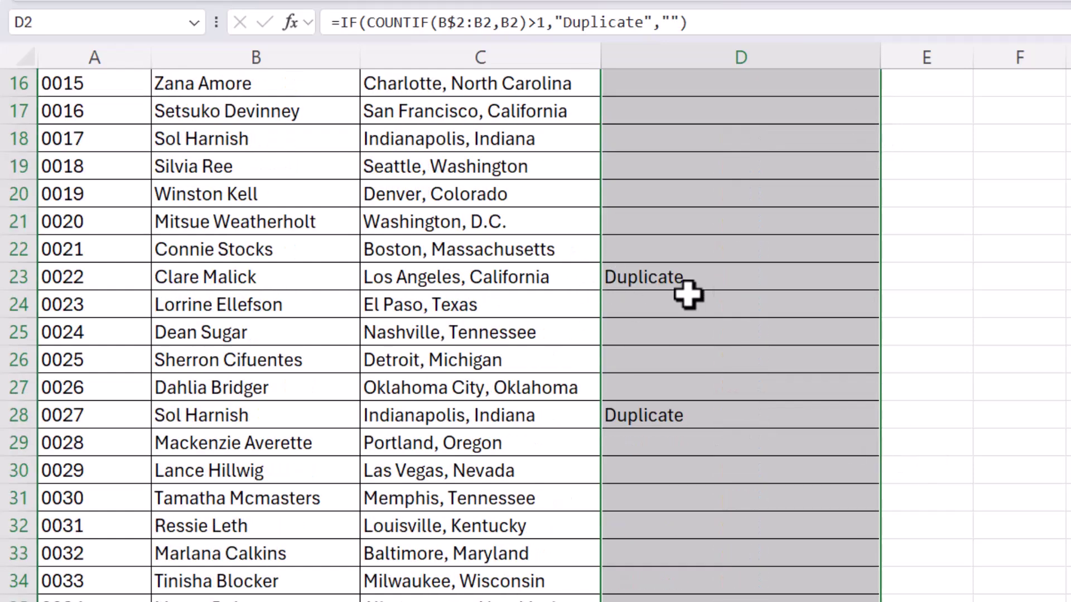
scroll(690, 298, down, 3)
scroll(692, 299, down, 3)
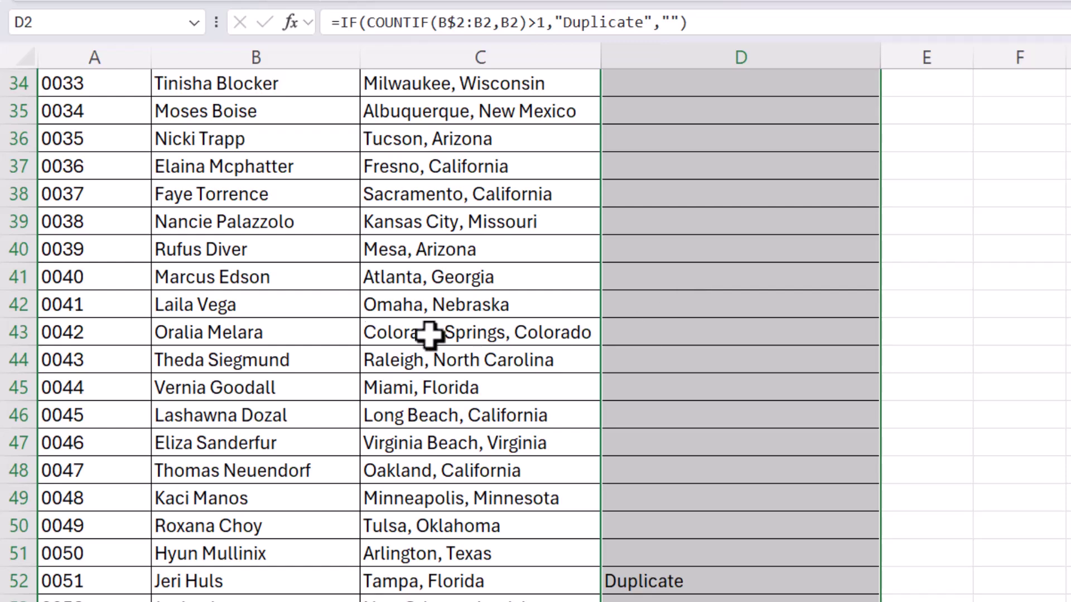
click(236, 581)
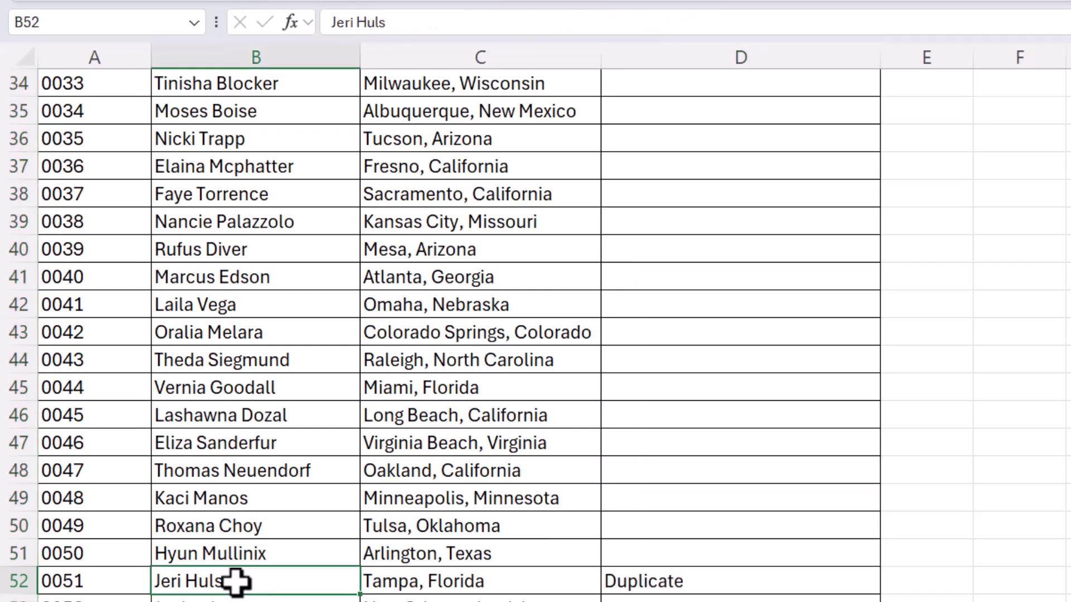
drag(231, 581, 449, 579)
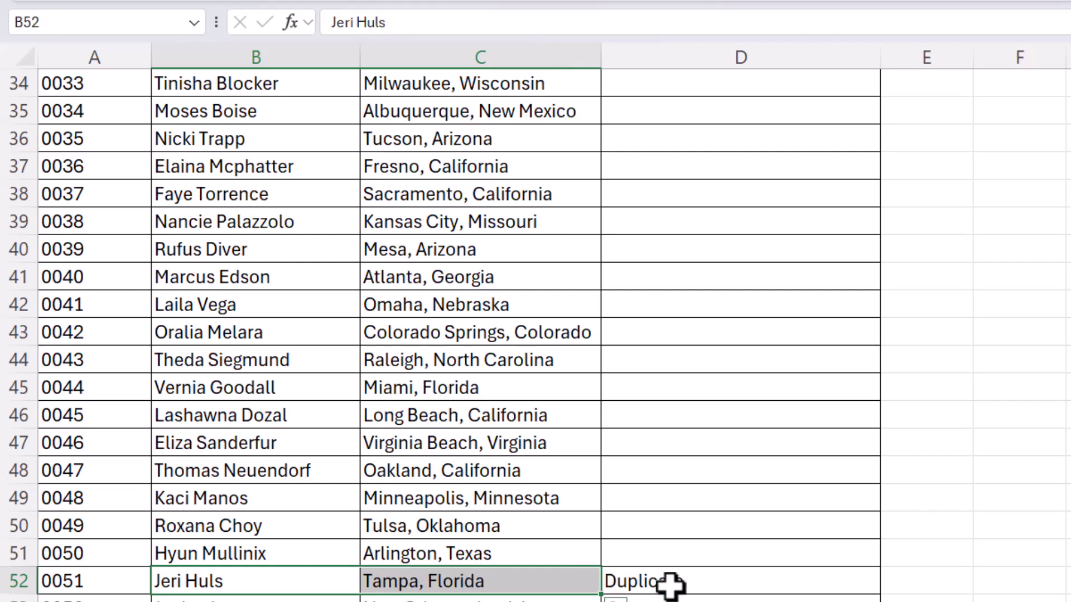
scroll(216, 533, up, 2)
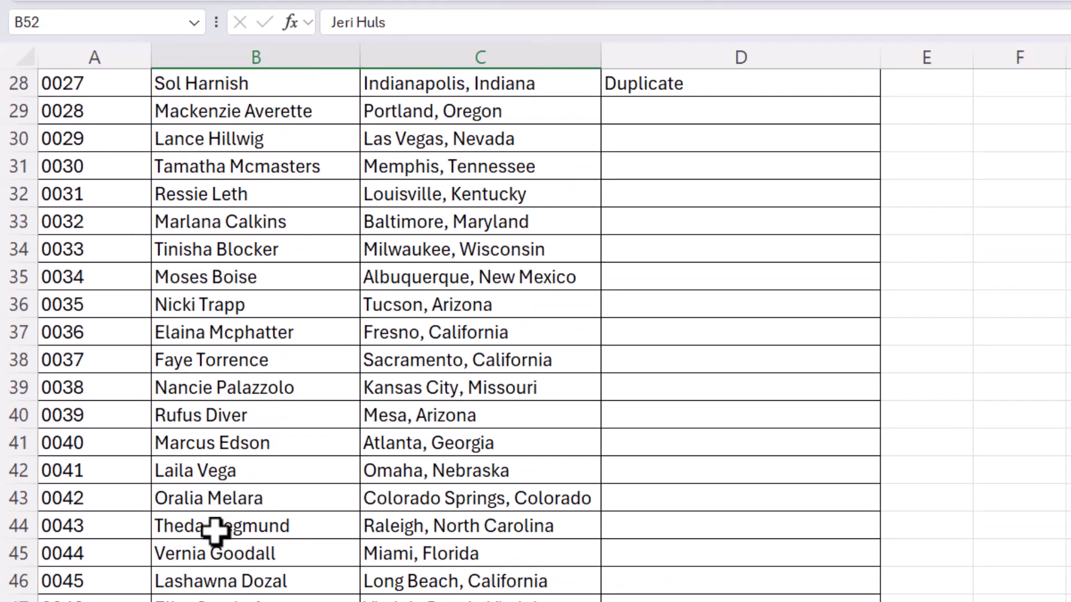
scroll(216, 531, up, 7)
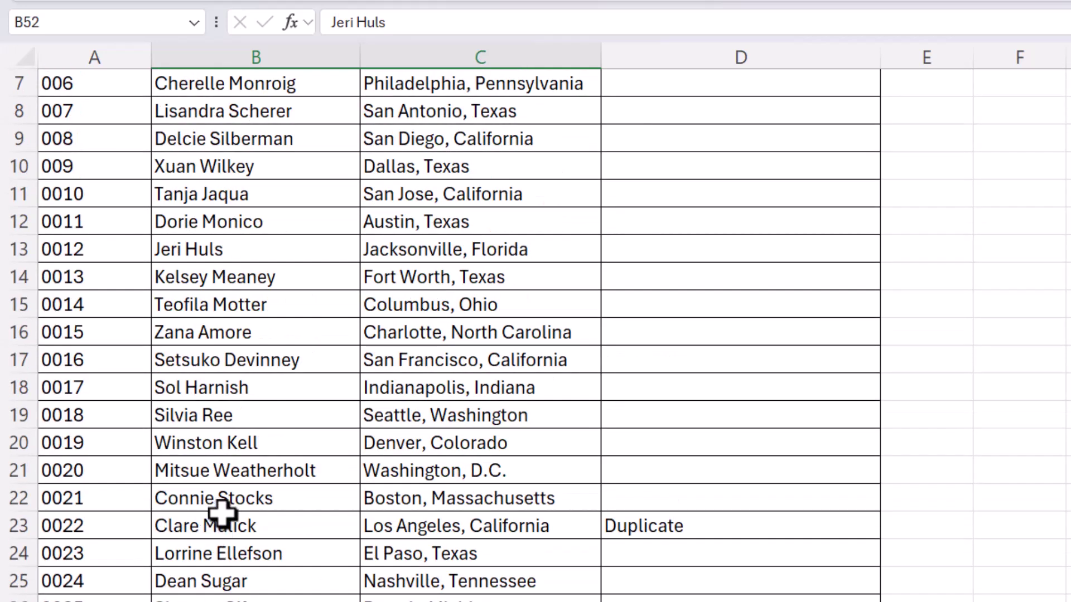
drag(232, 249, 440, 254)
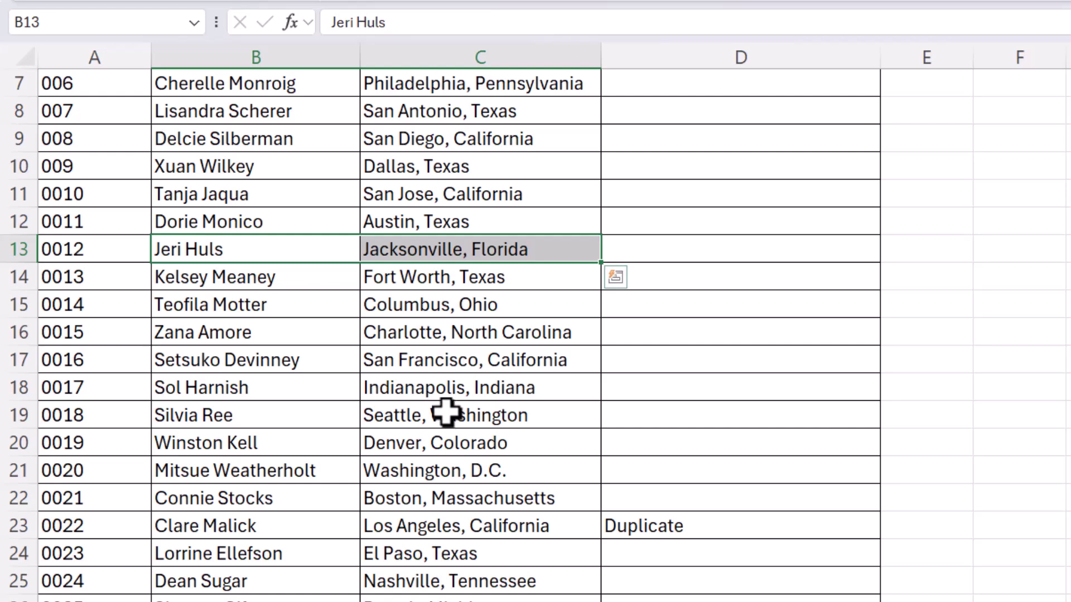
scroll(440, 410, up, 2)
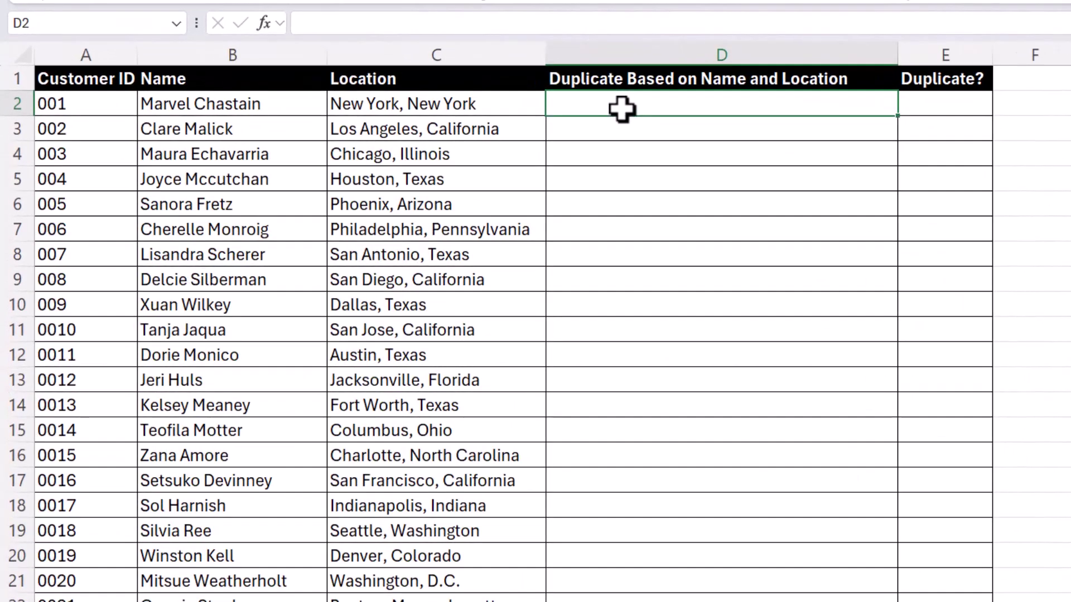
Step: Enter =B2&C2 in D2 and fill it down column D to join name and location
text(=)
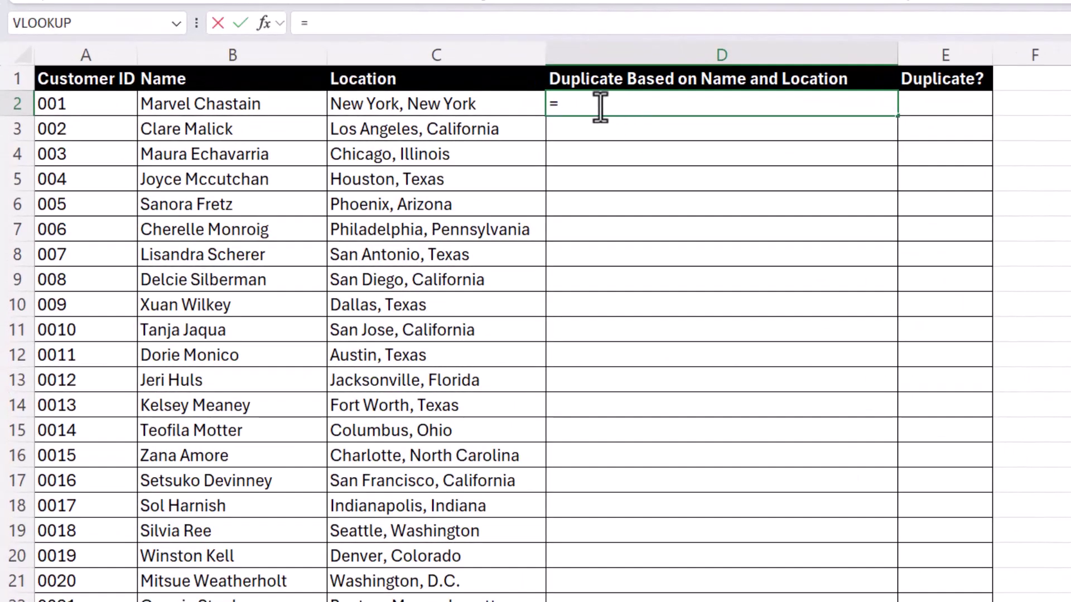
click(237, 105)
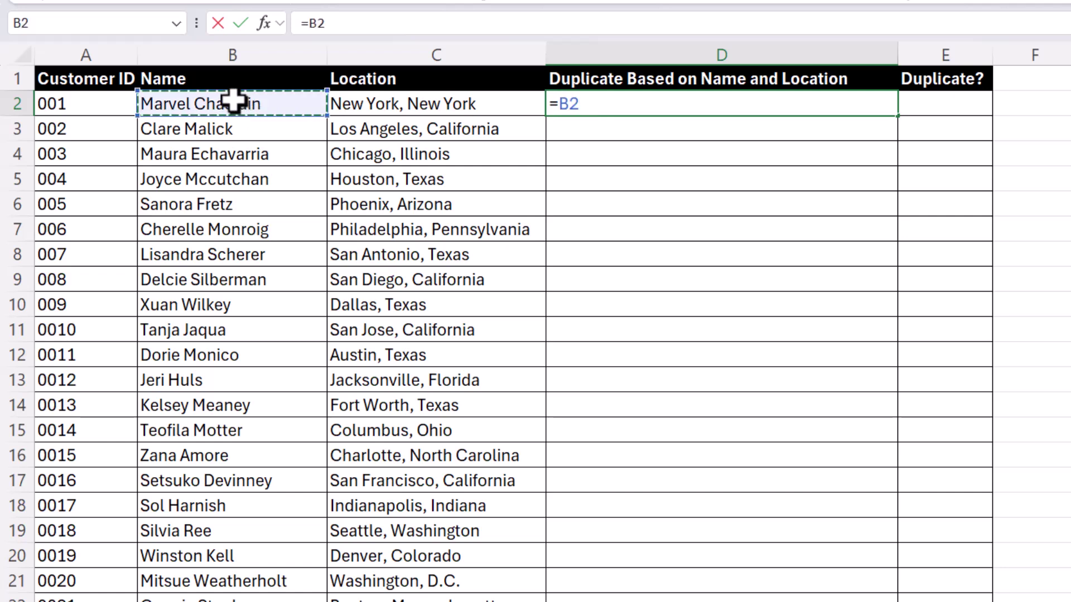
text(&)
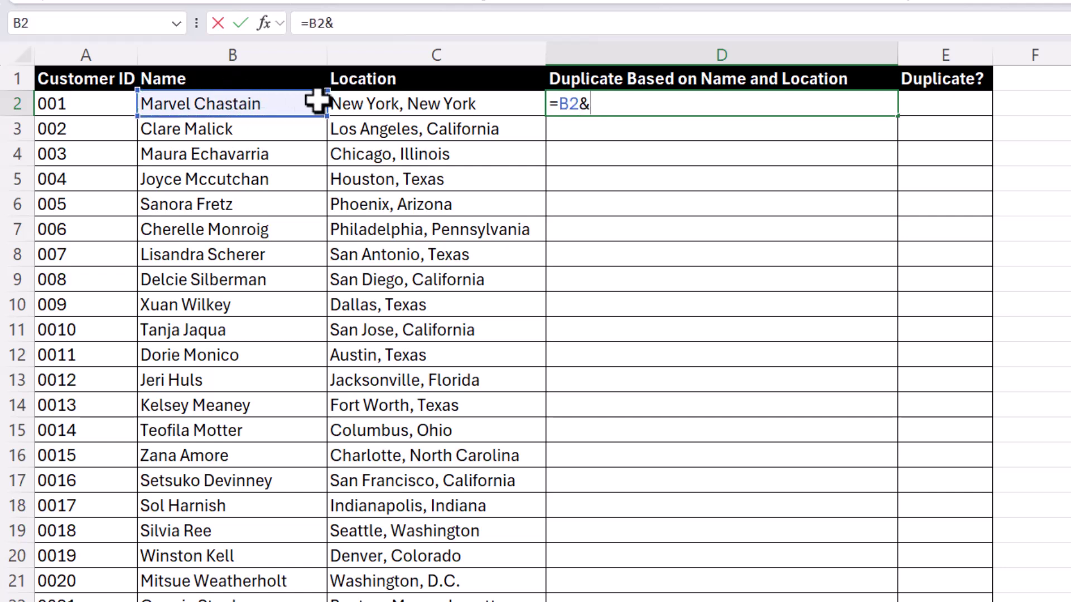
click(377, 99)
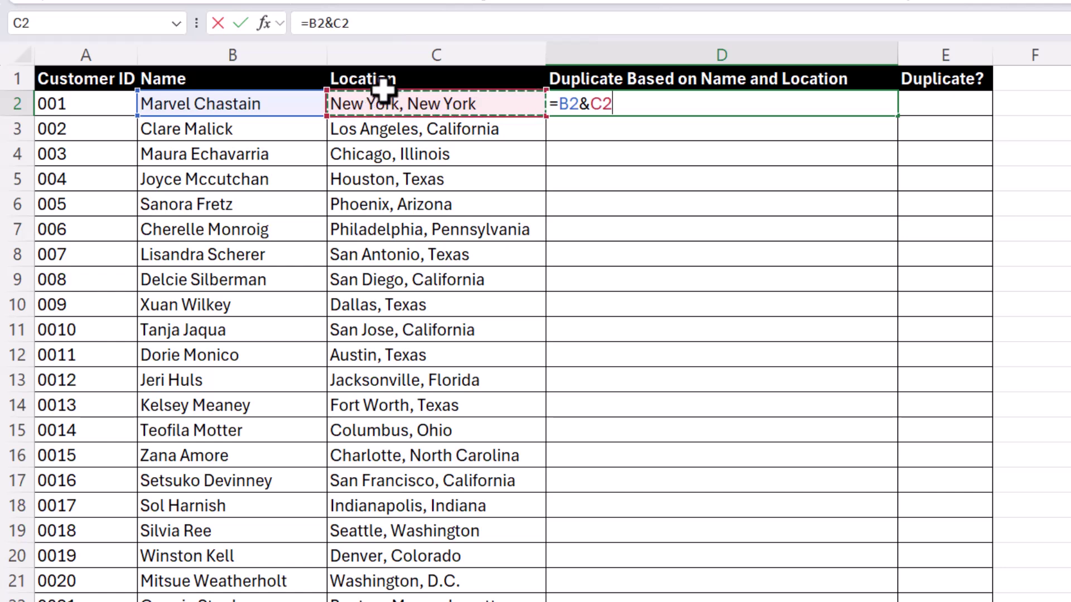
key(ctrl+Return)
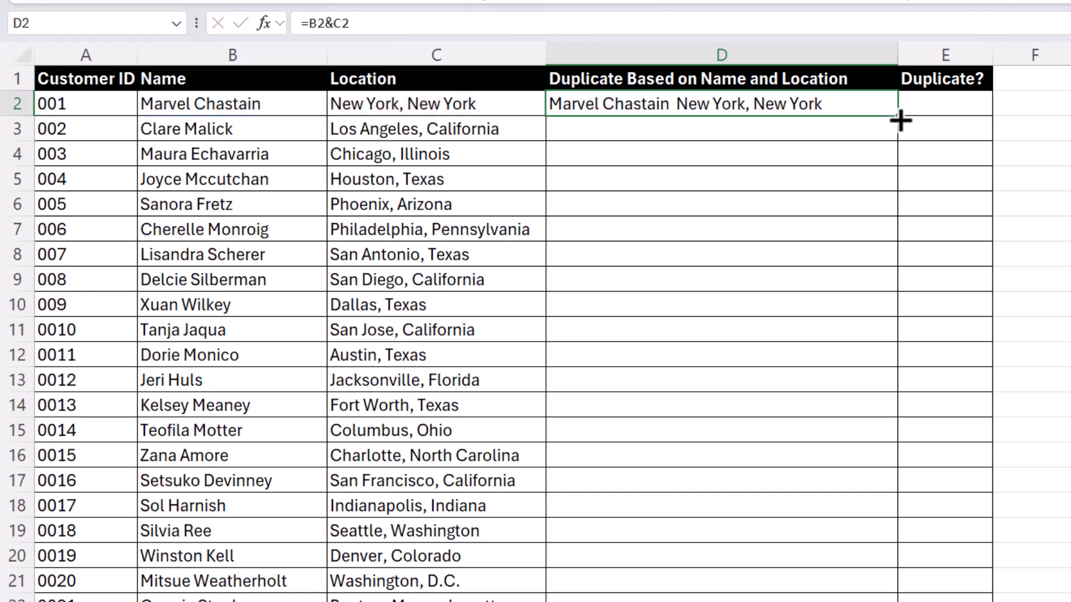
double_click(900, 120)
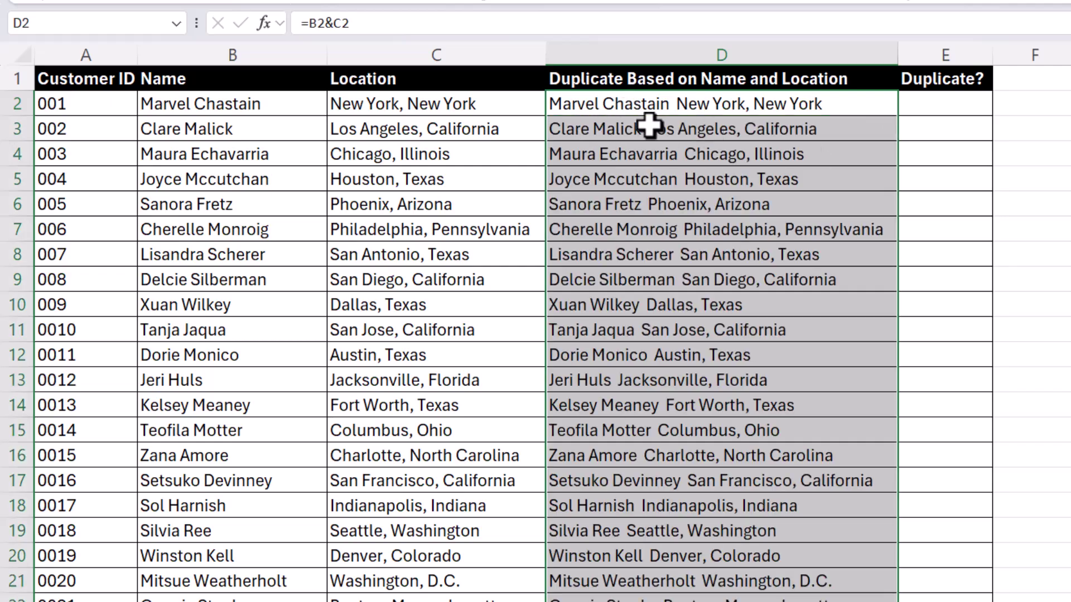
Step: Enter =COUNTIF(D$2:D2,D2) in E2 as a running count of each name-and-location entry
click(958, 107)
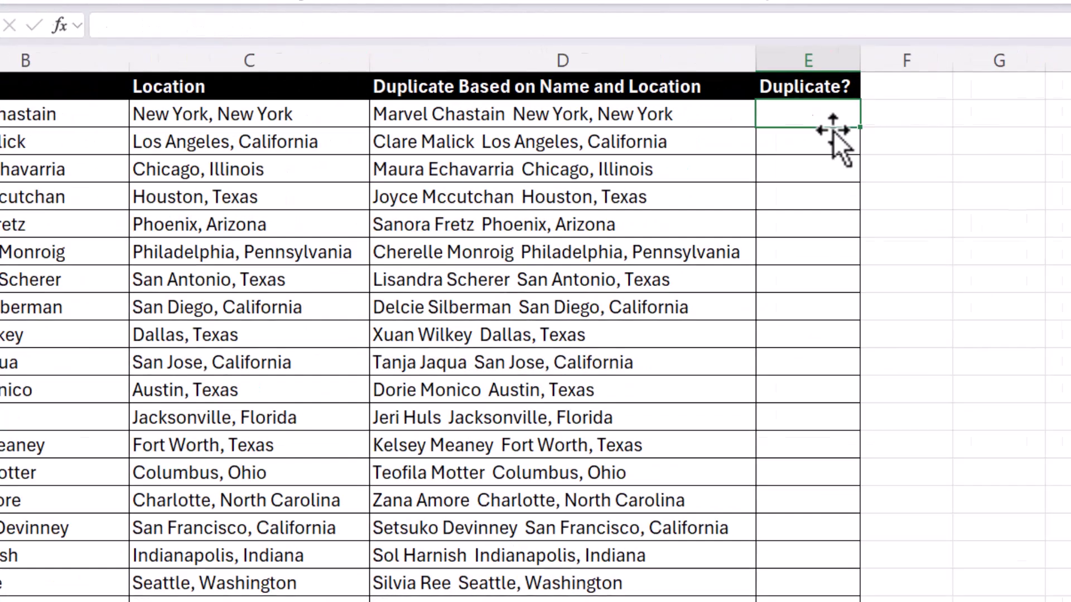
text(=coun)
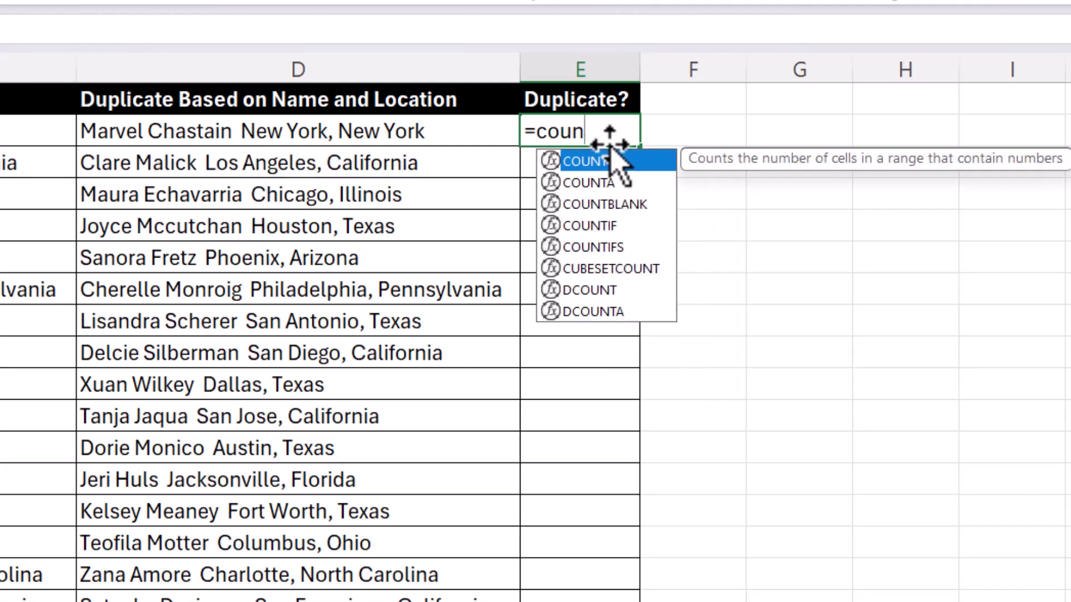
text(tif)
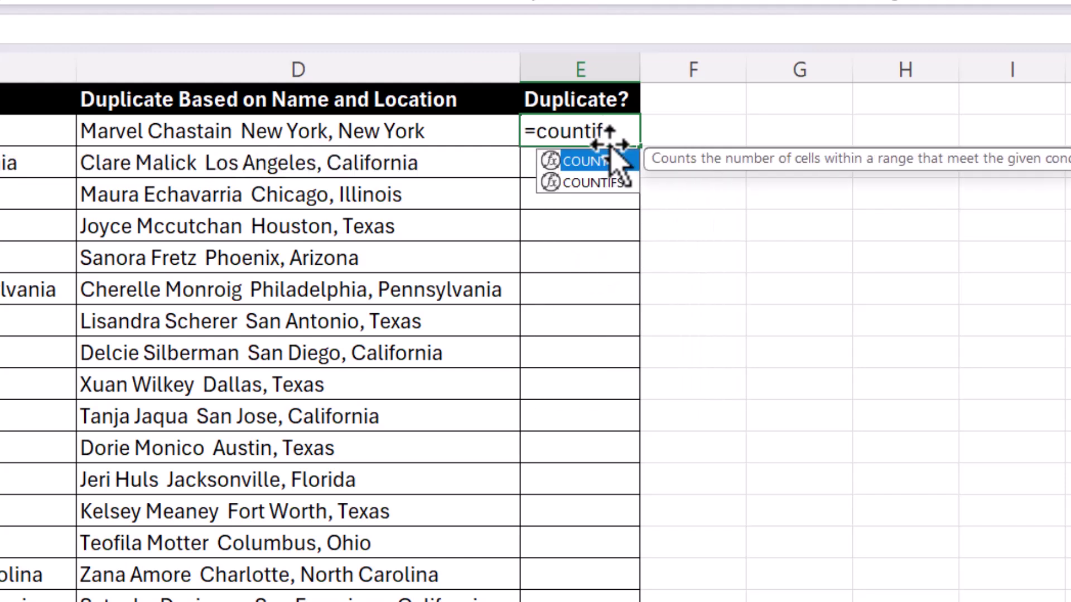
text(()
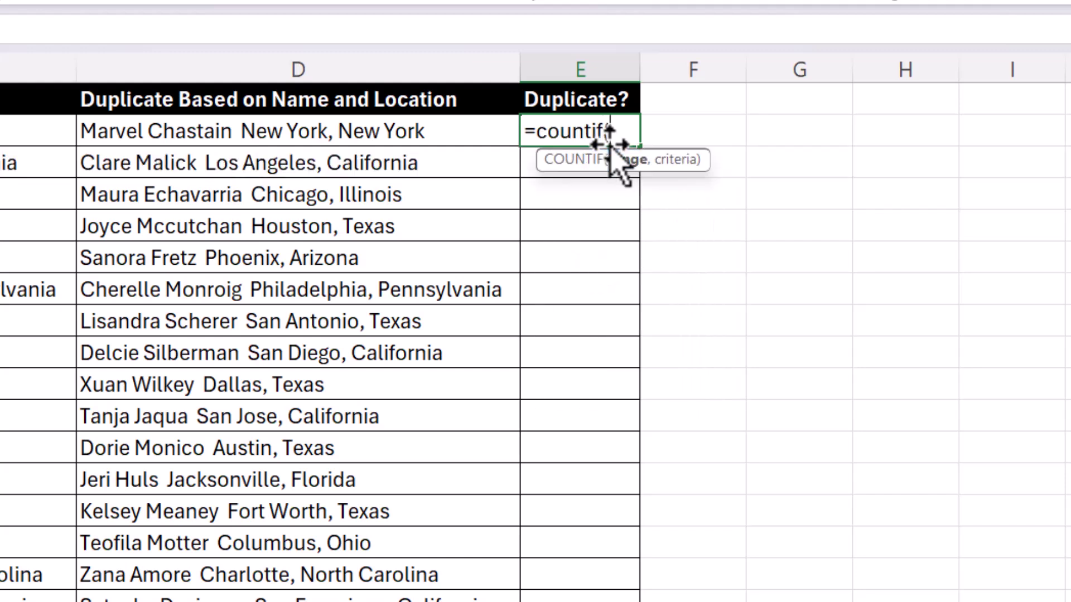
click(278, 134)
text(:)
click(278, 134)
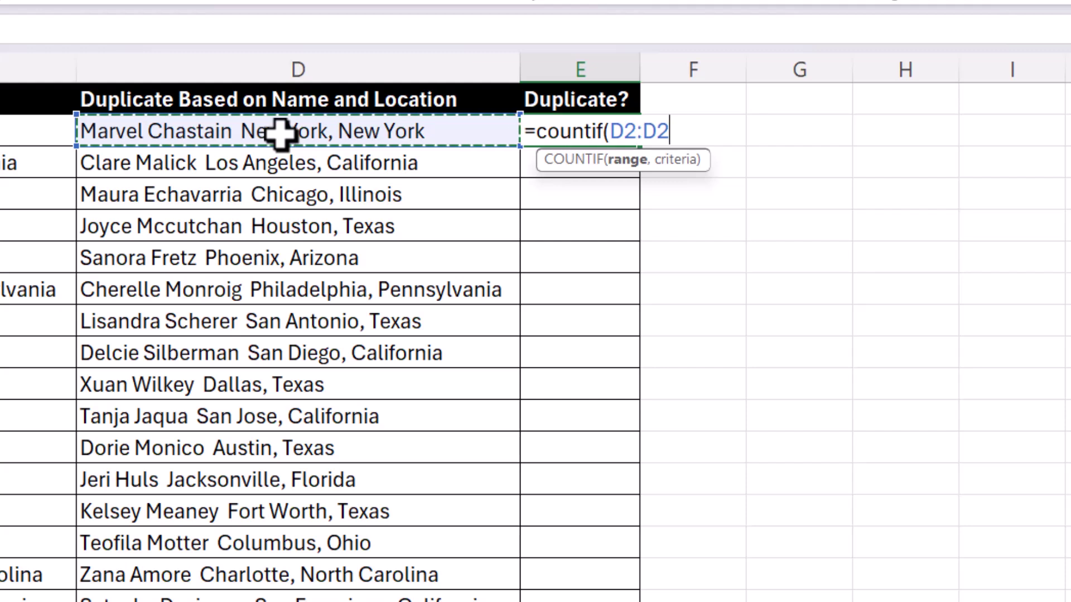
drag(669, 133, 628, 134)
click(626, 132)
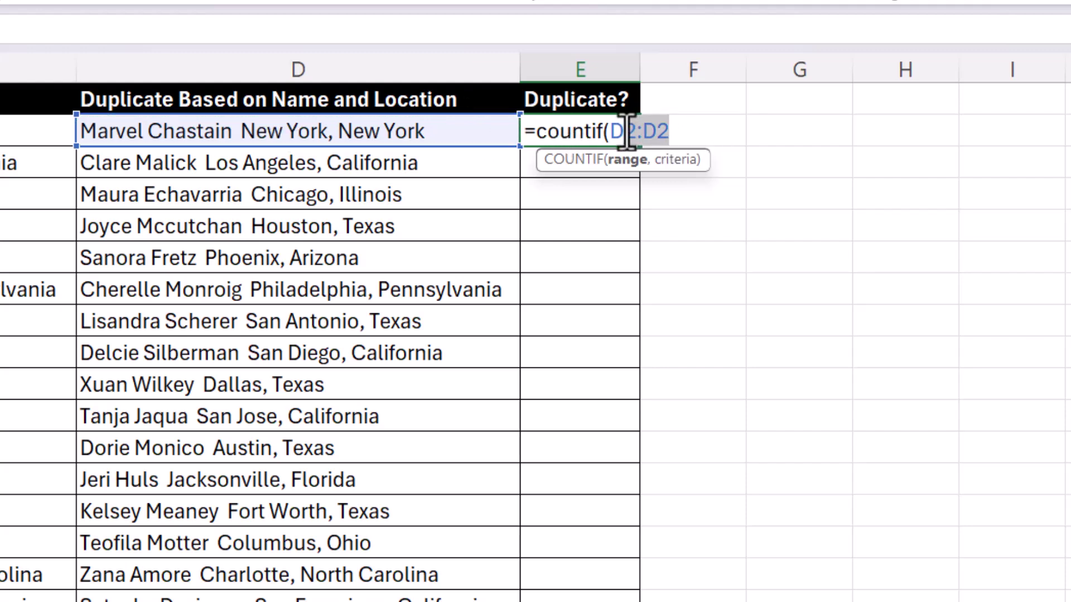
text($2:D2)
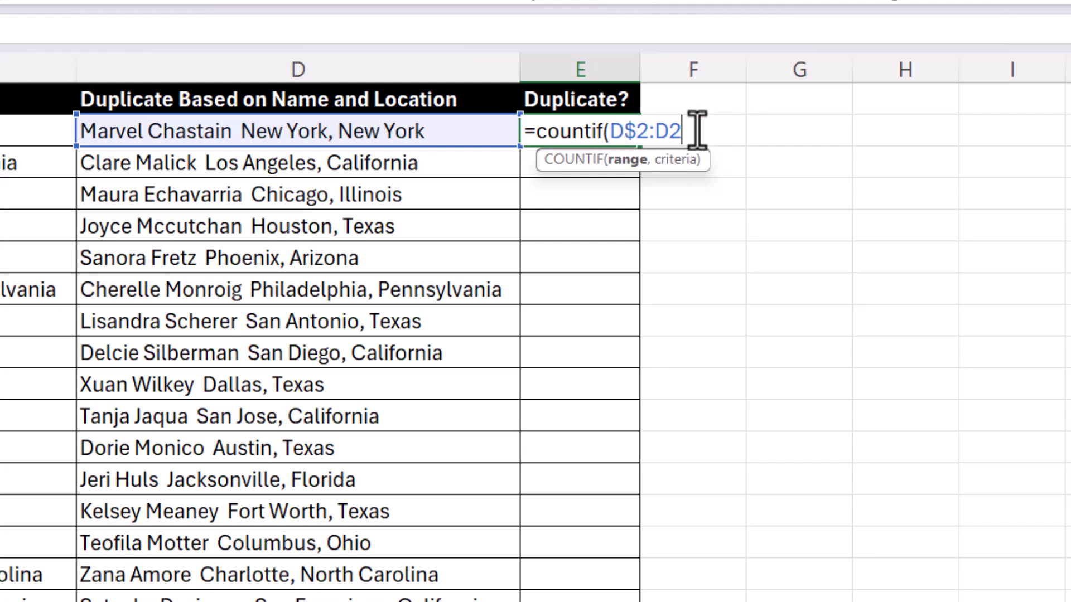
text(,)
click(385, 134)
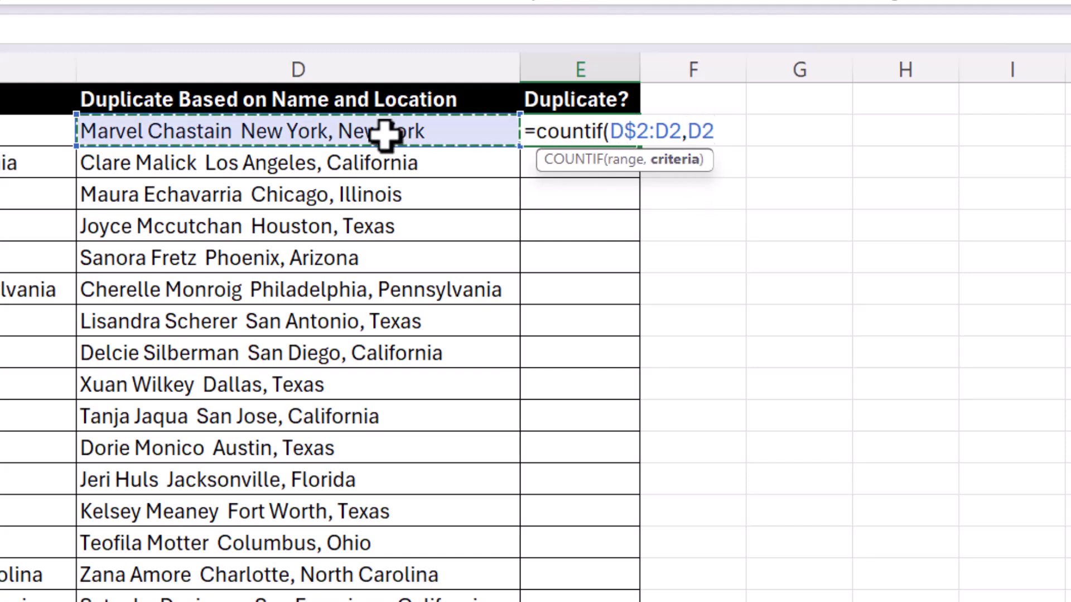
text())
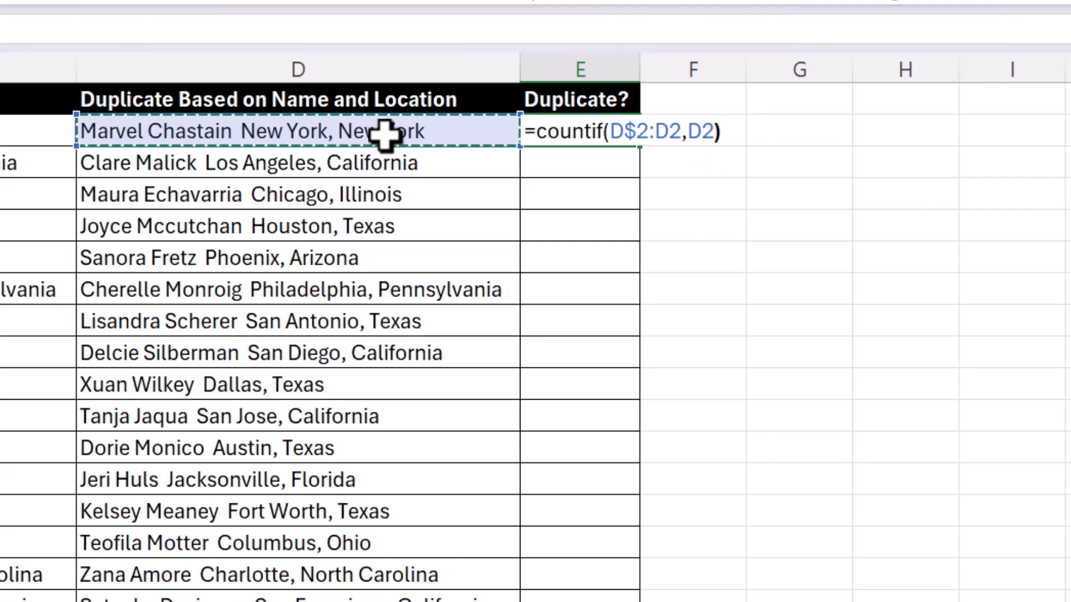
key(Return)
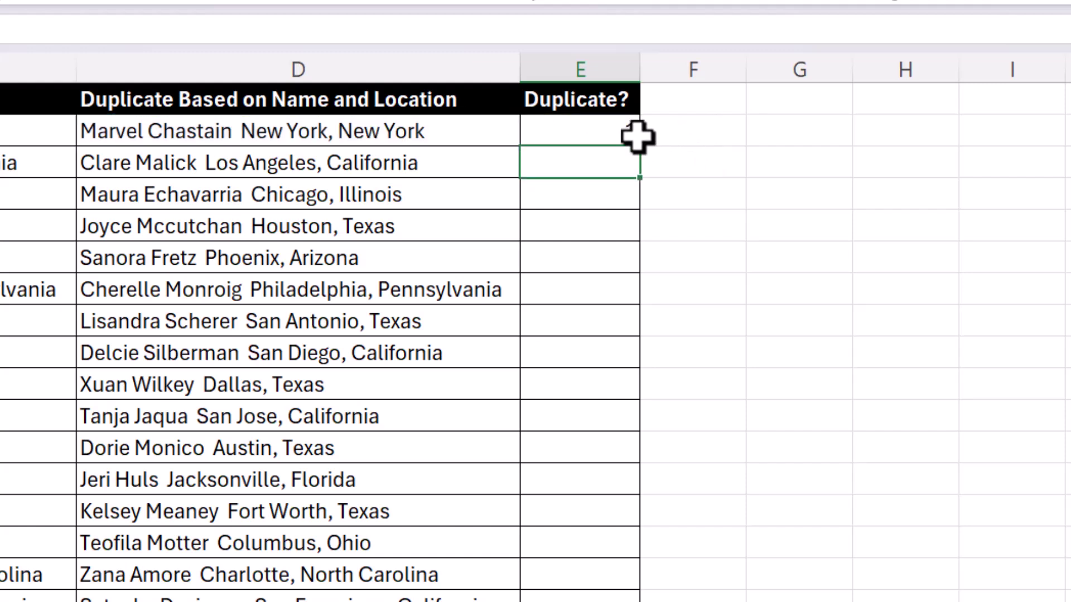
Step: Fill the count down column E, then reopen E2's formula at its end
click(635, 137)
double_click(646, 147)
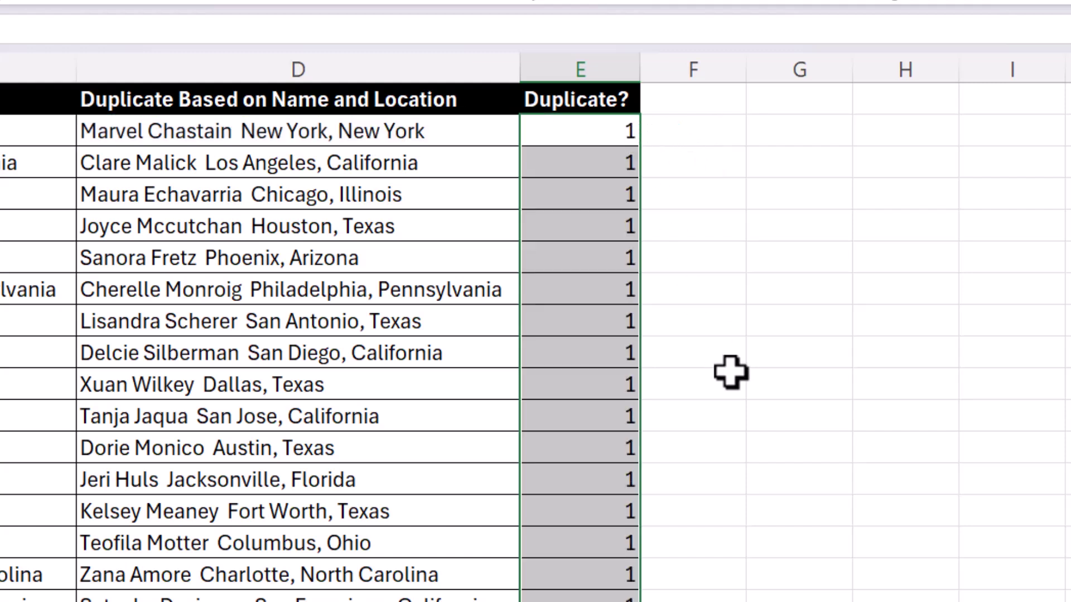
scroll(731, 373, down, 4)
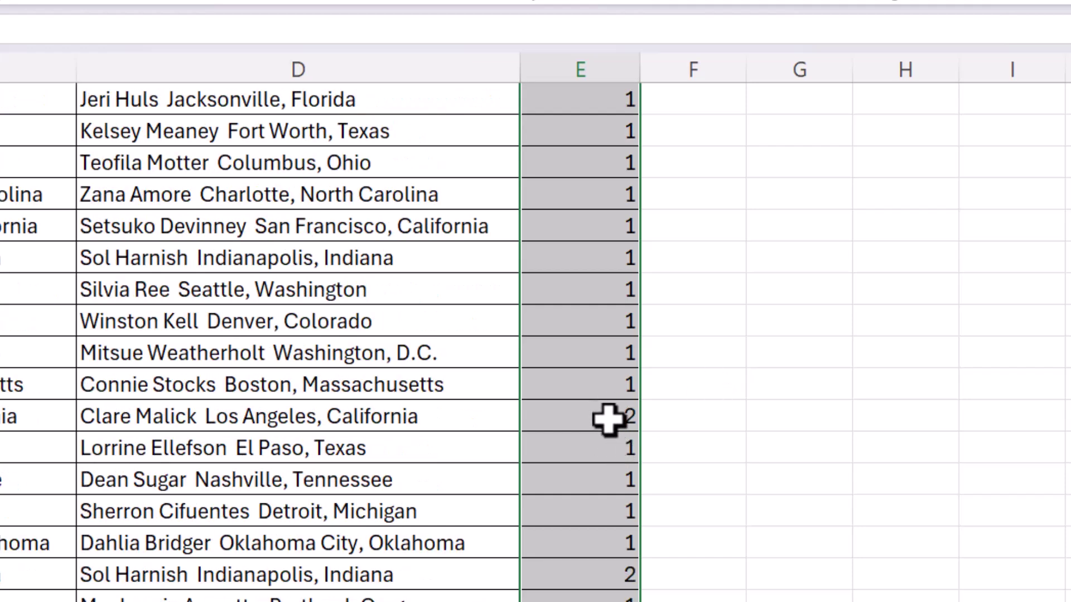
scroll(755, 469, up, 4)
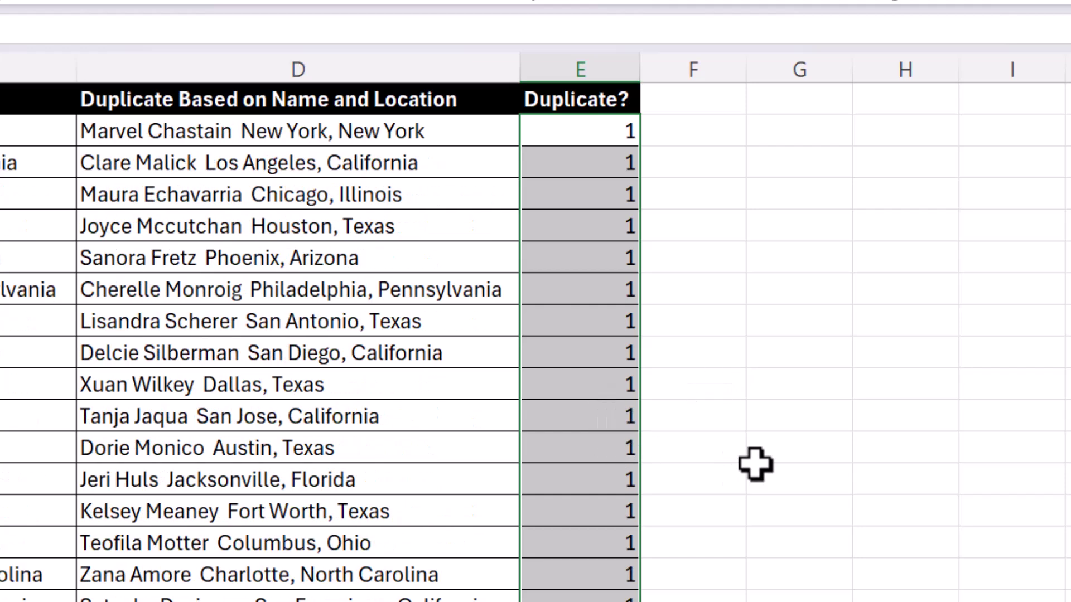
double_click(606, 131)
click(743, 132)
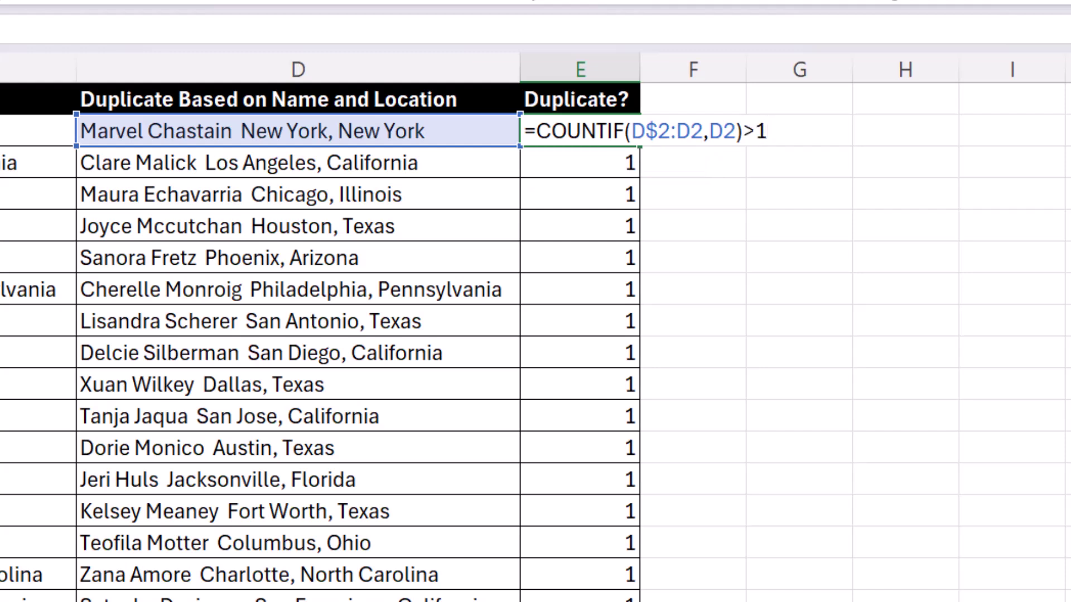
Step: Turn E2 into =IF(COUNTIF(D$2:D2,D2)>1,"Duplicate","")
key(ctrl+Return)
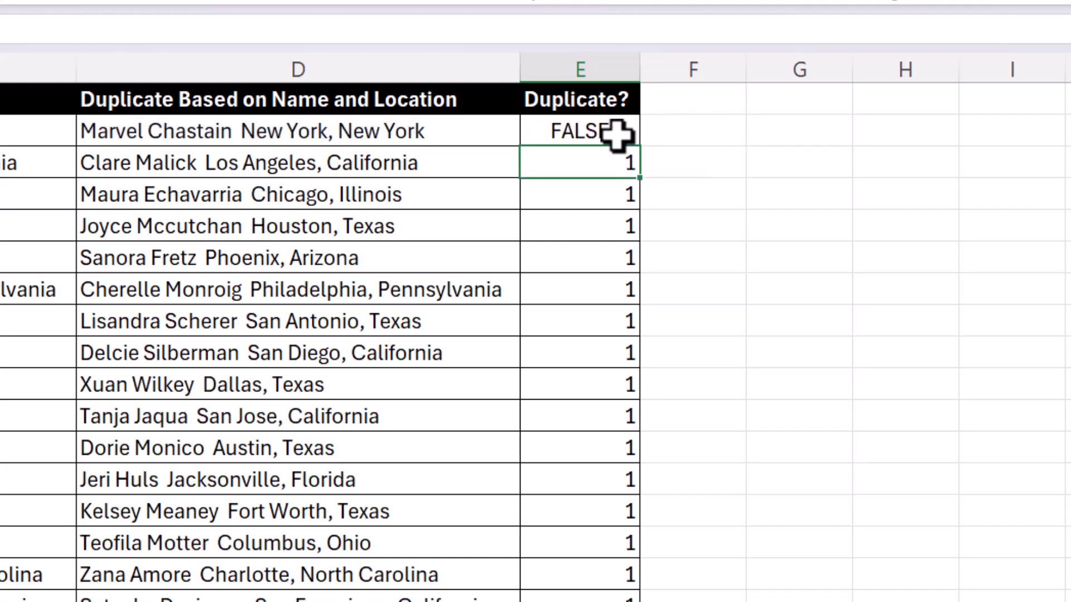
double_click(639, 147)
click(626, 132)
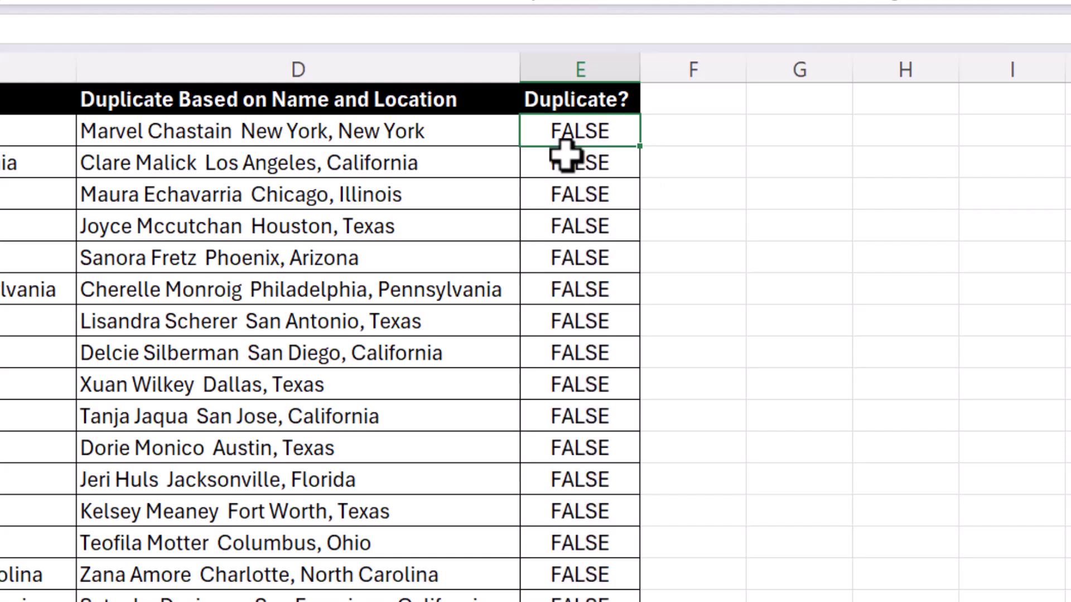
double_click(610, 132)
click(537, 132)
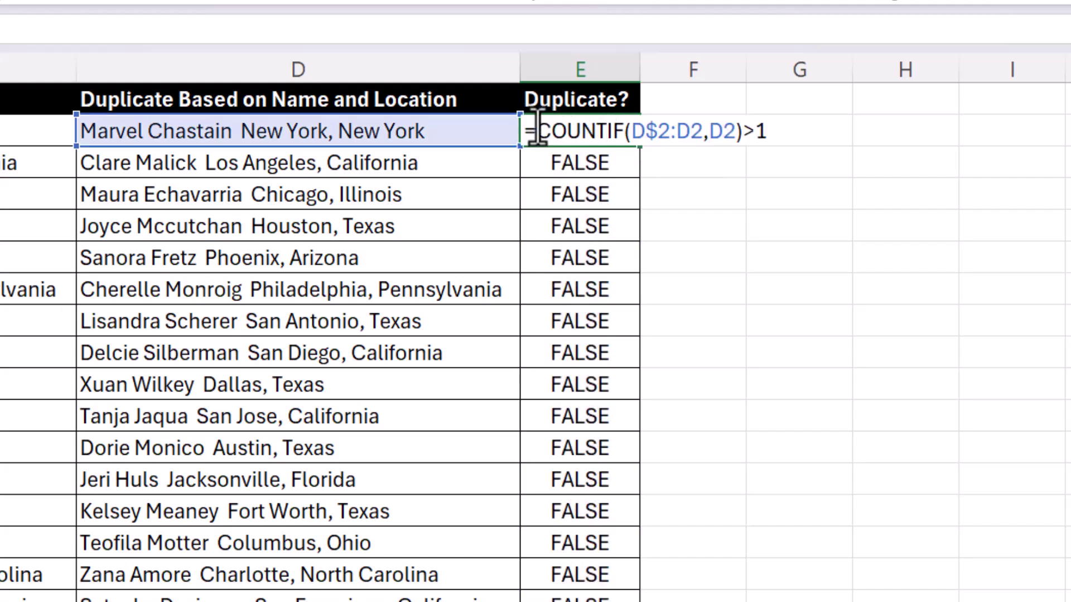
text(IF()
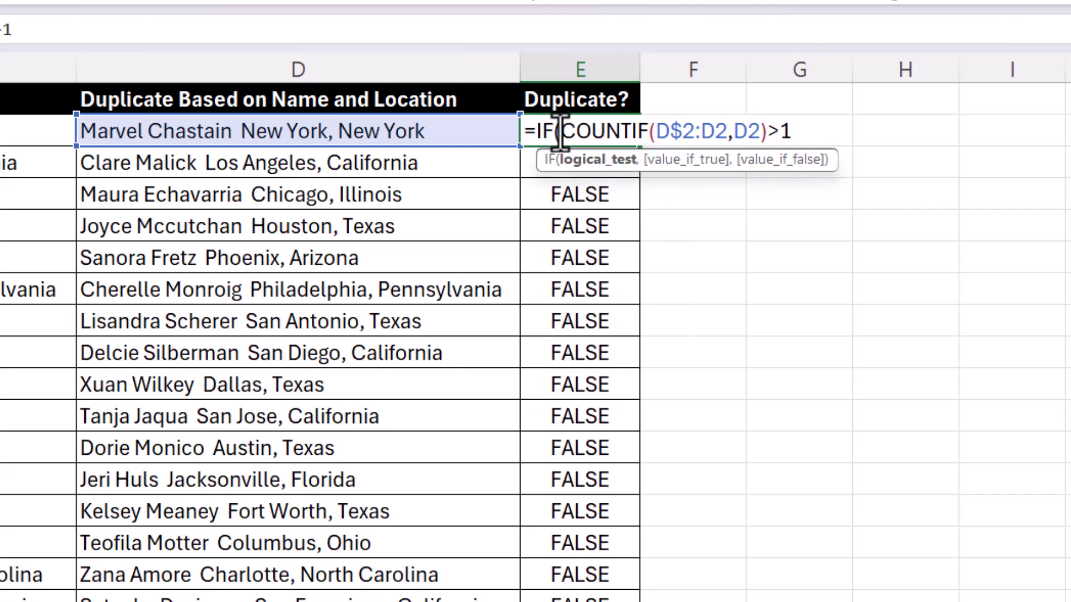
click(795, 131)
text(,)
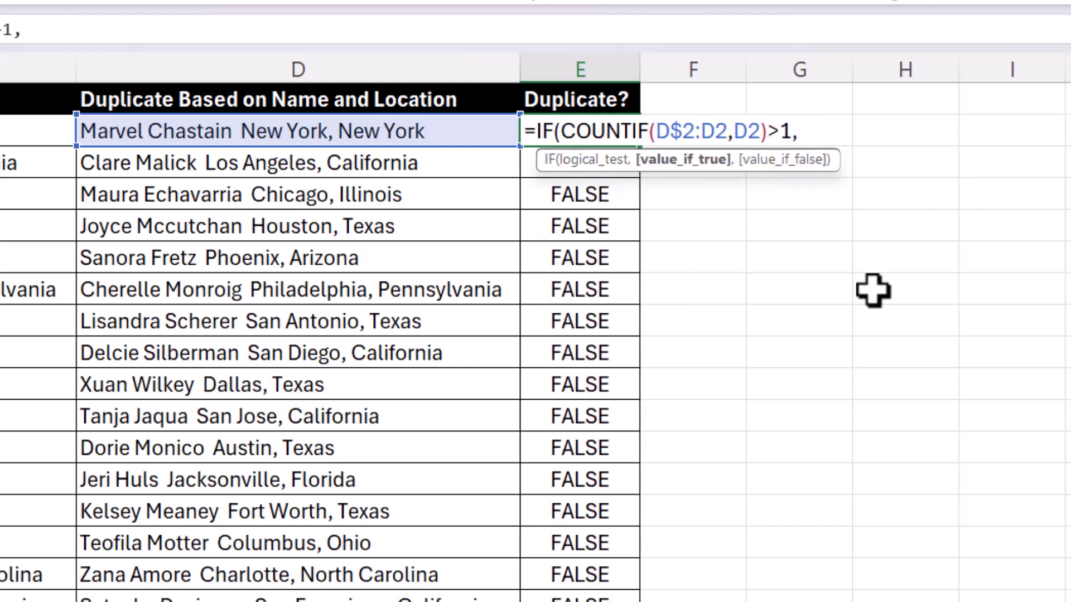
text("Dupli)
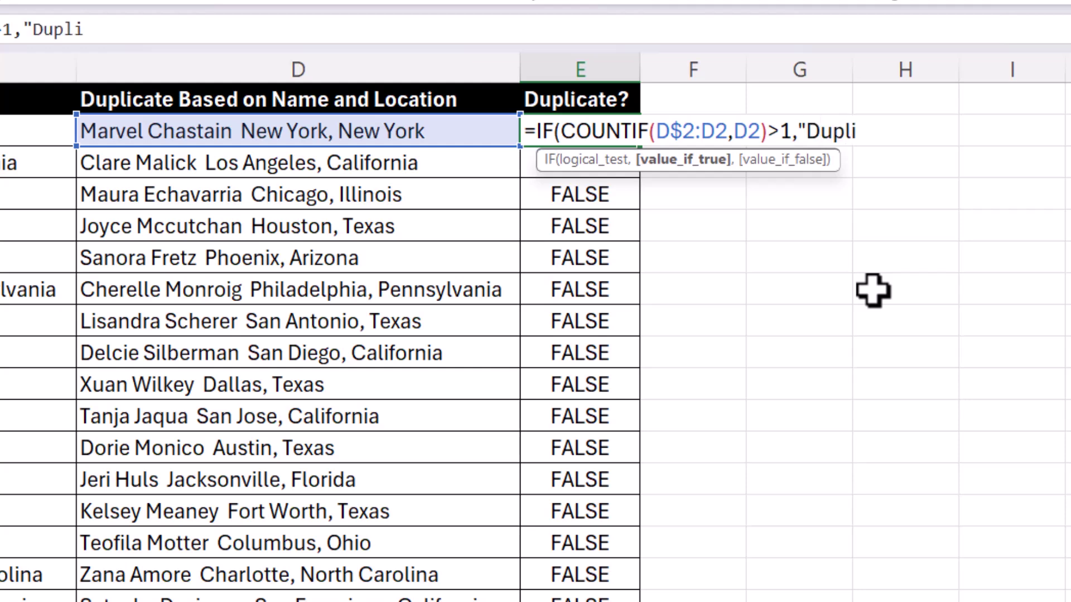
text(cate",)
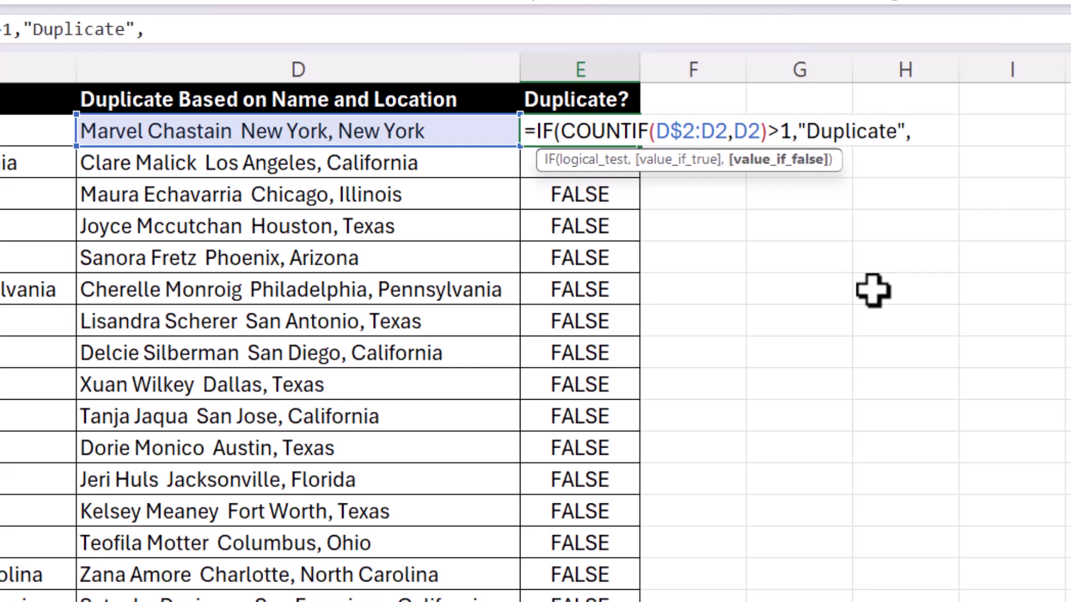
text(""))
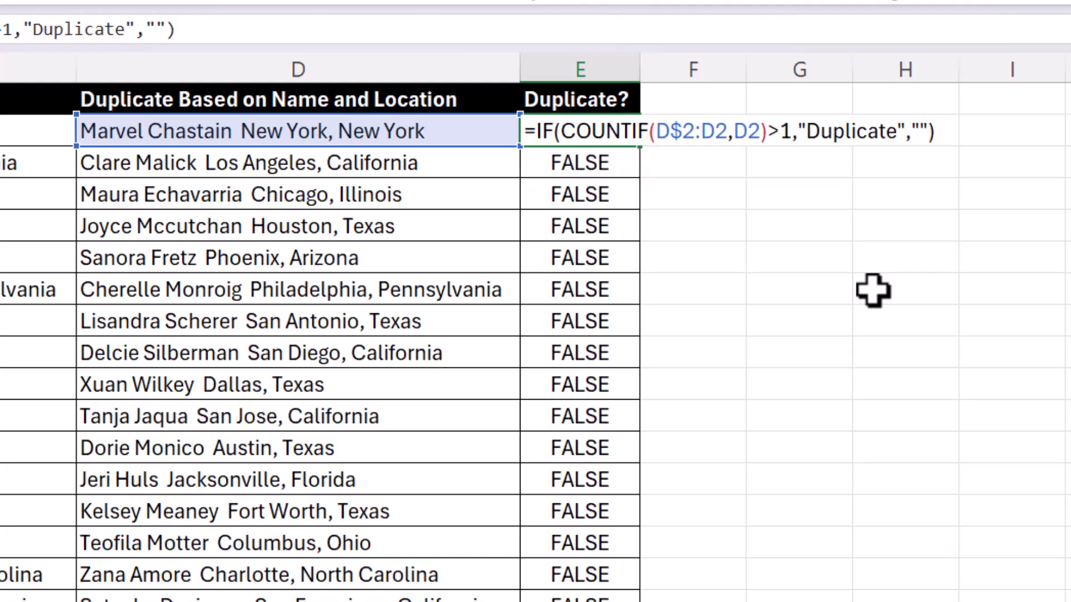
key(Return)
Step: Fill the IF formula down column E and move to the List duplicates sheet
click(620, 136)
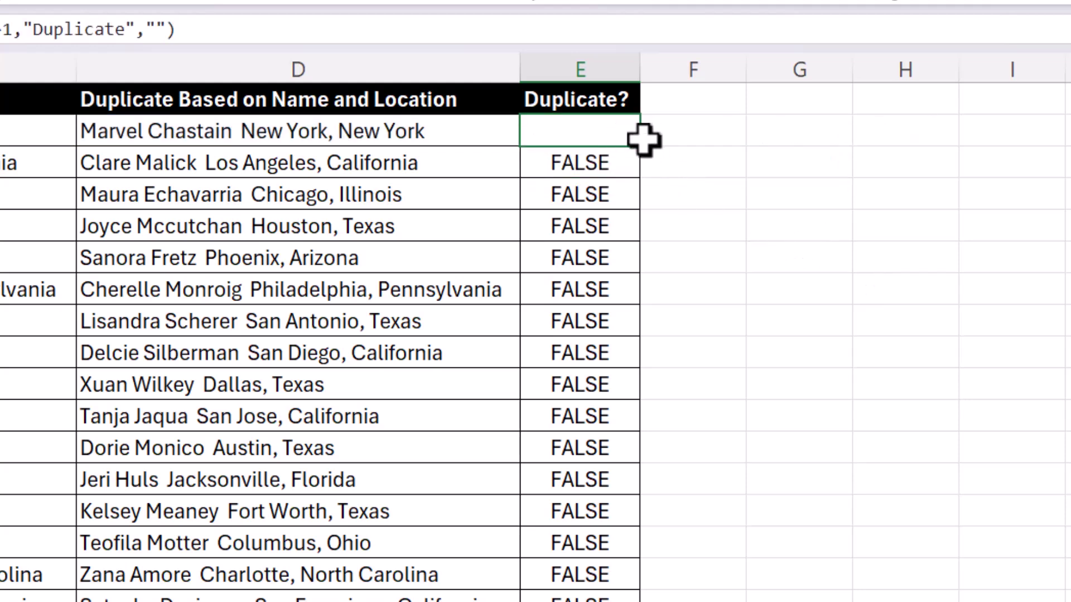
double_click(640, 147)
scroll(756, 281, down, 7)
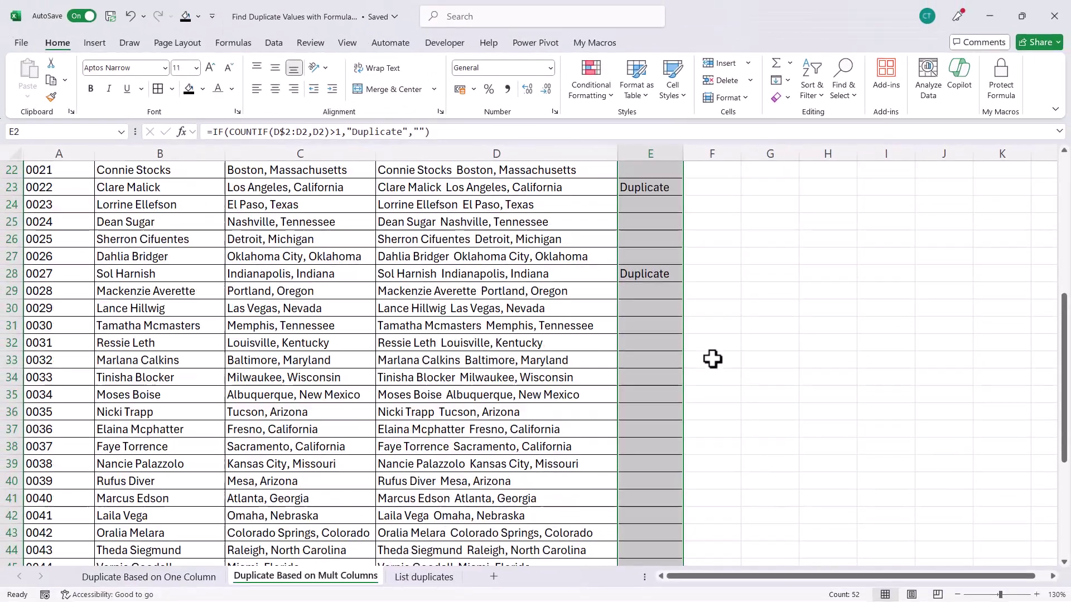
scroll(712, 359, down, 5)
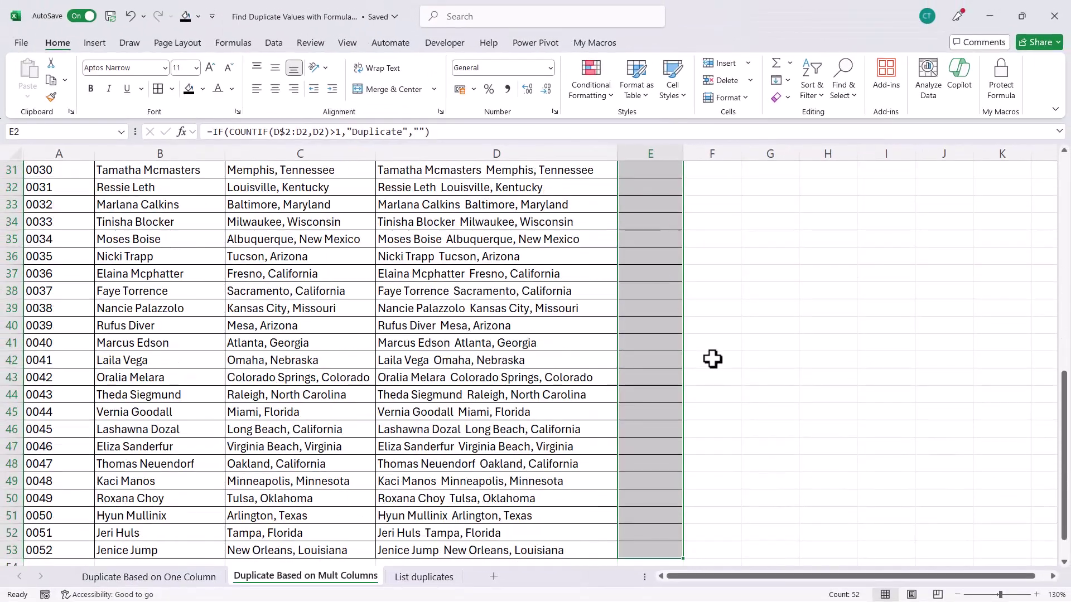
click(125, 428)
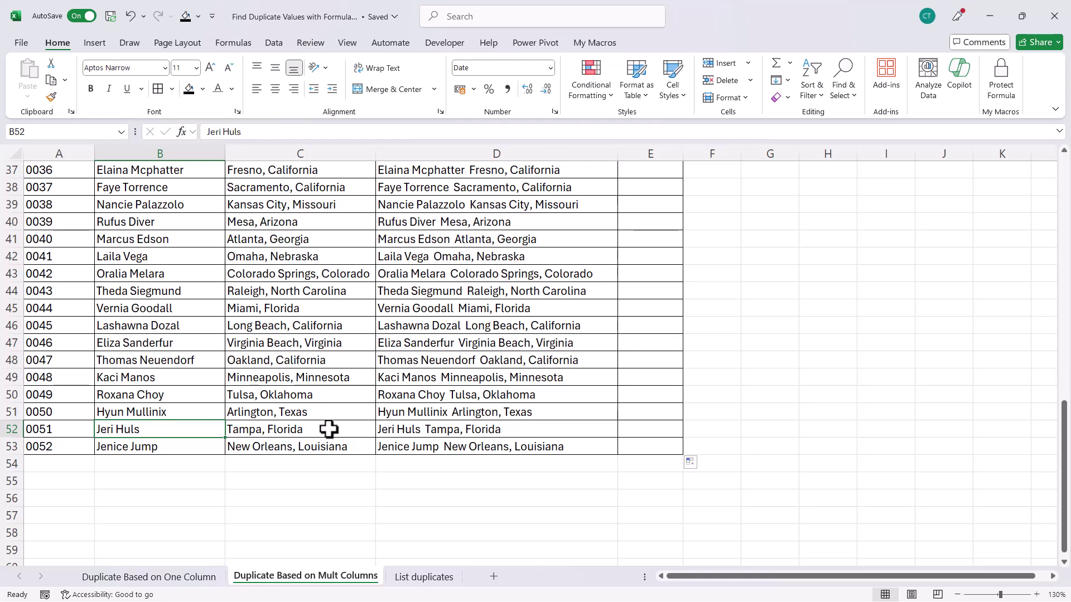
click(286, 430)
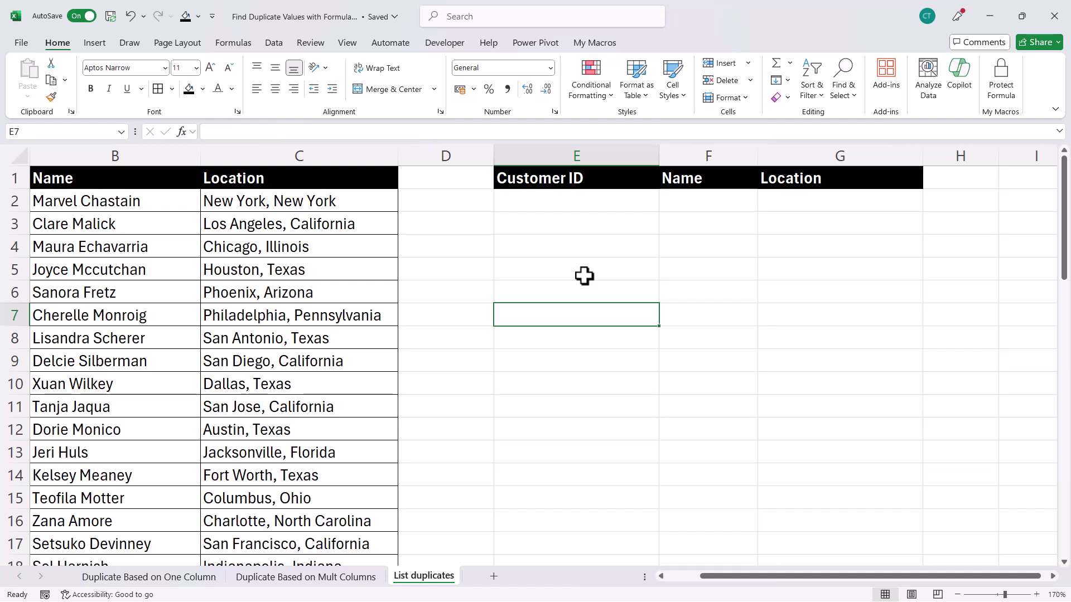
Step: Start a COUNTIFS in E2 using B2:B53 as both the first criteria range and criterion
click(522, 207)
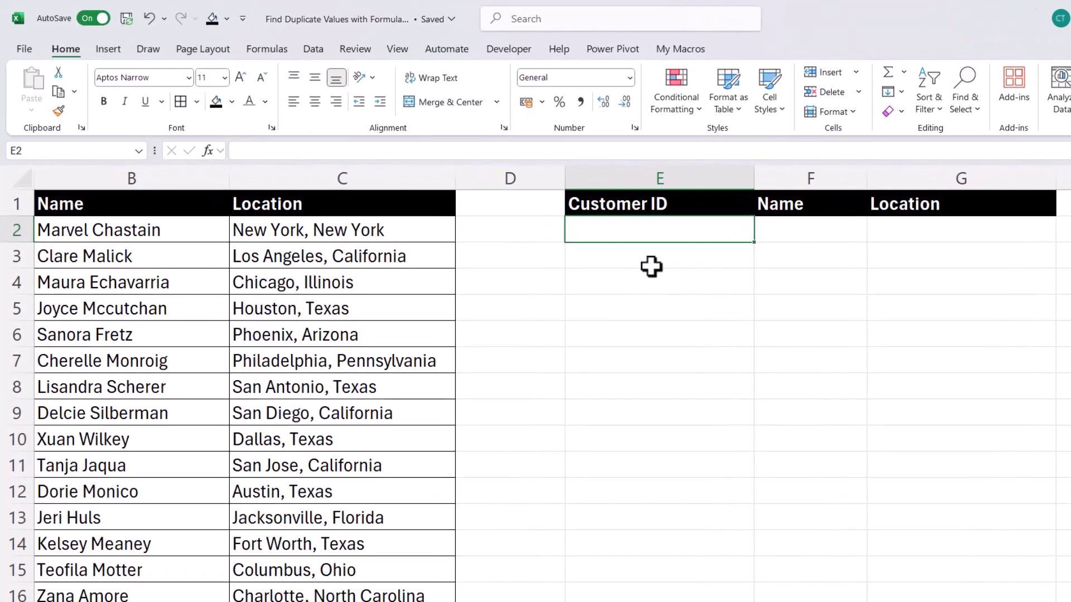
text(=)
key(Escape)
text(=coun)
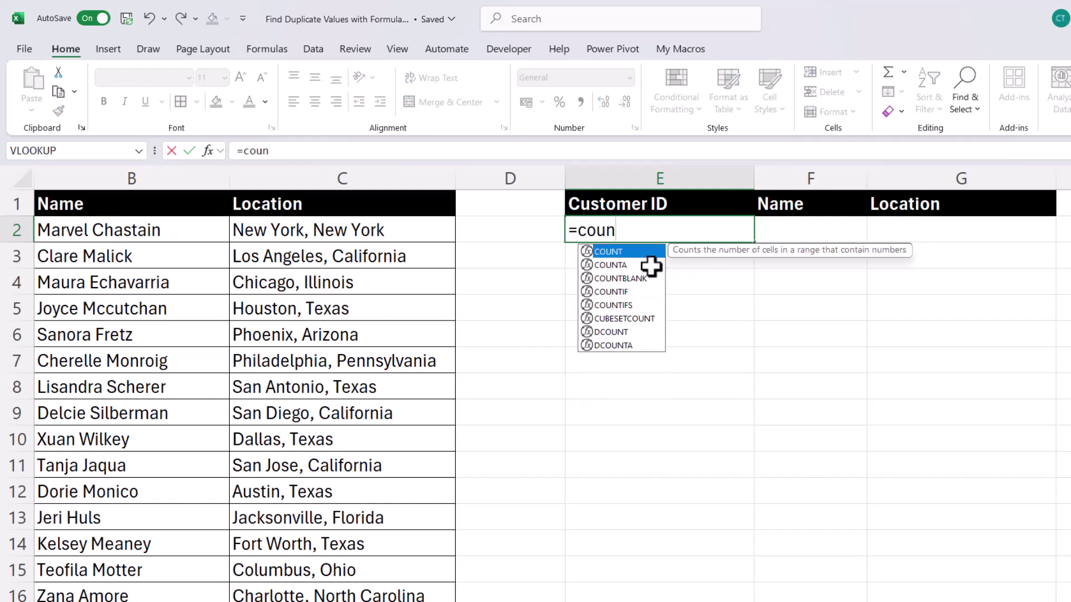
double_click(628, 305)
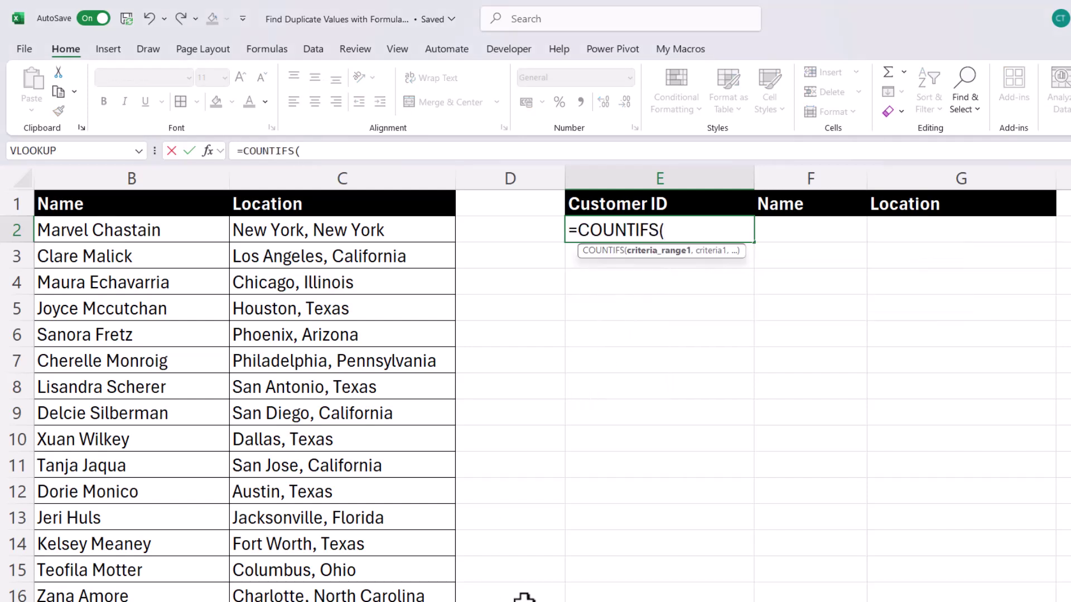
scroll(535, 390, left, 1)
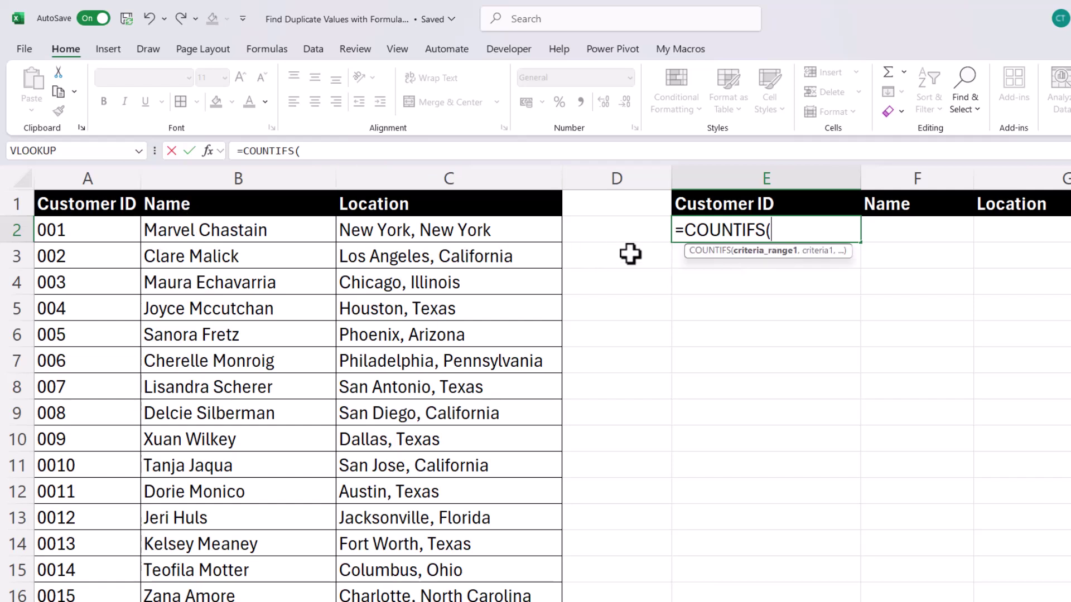
click(287, 227)
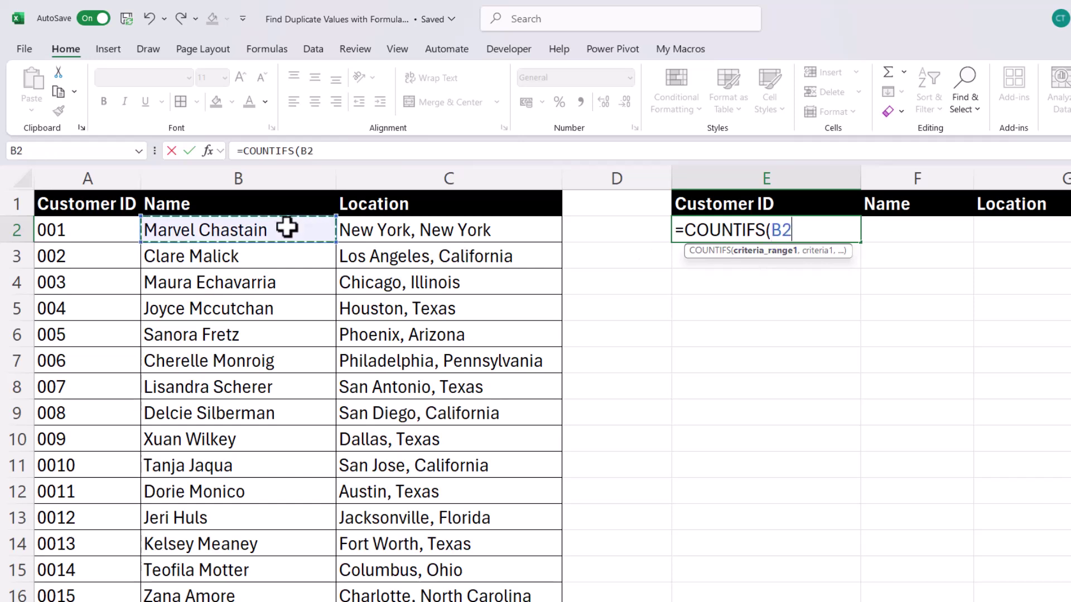
key(ctrl+shift+Down)
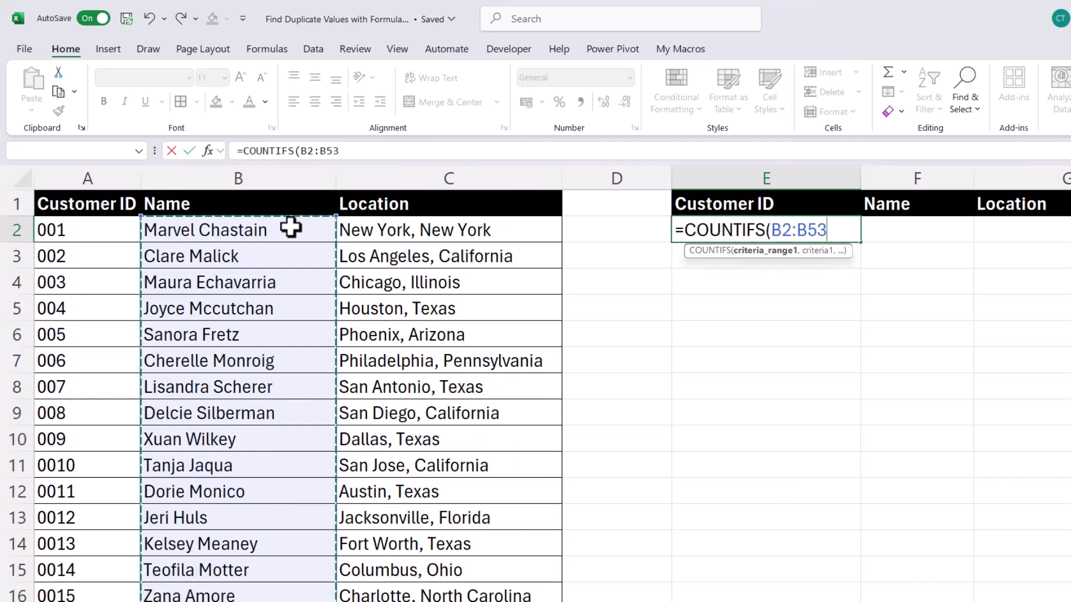
text(,)
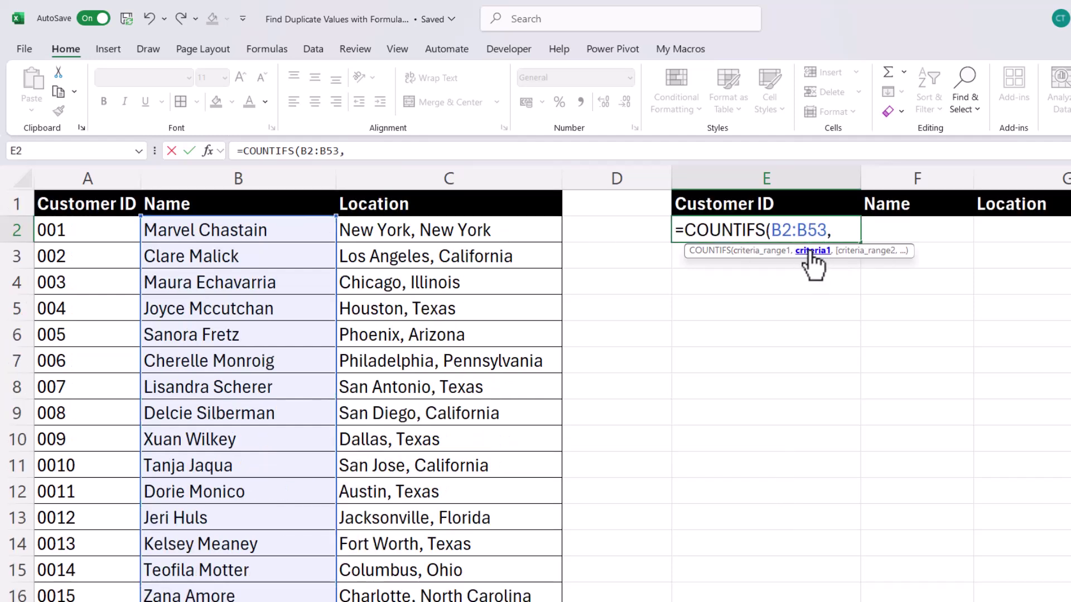
drag(826, 229, 771, 229)
key(ctrl+c)
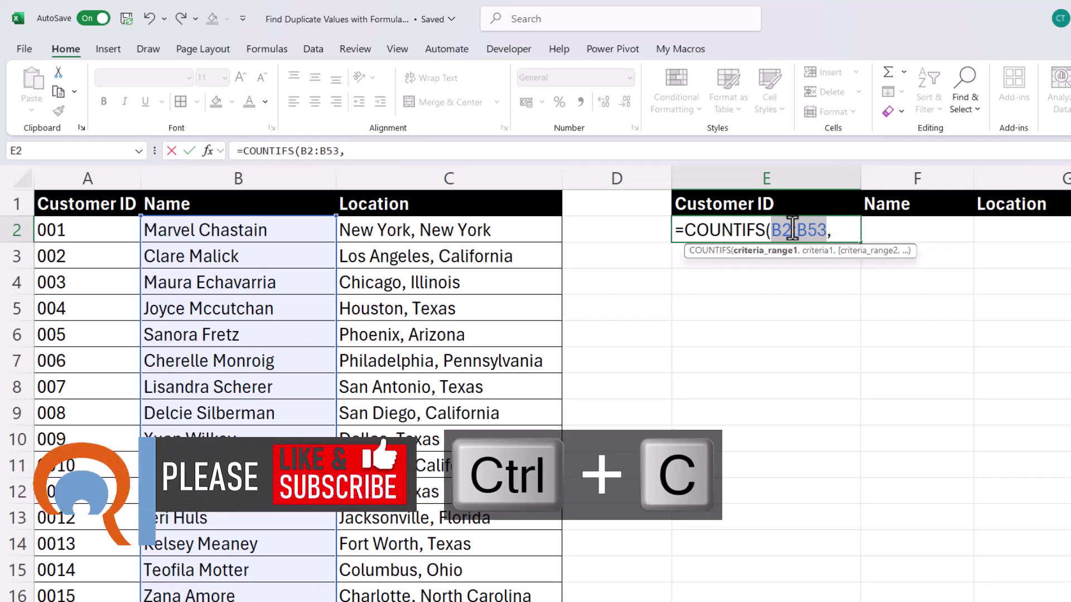
click(842, 230)
key(ctrl+v)
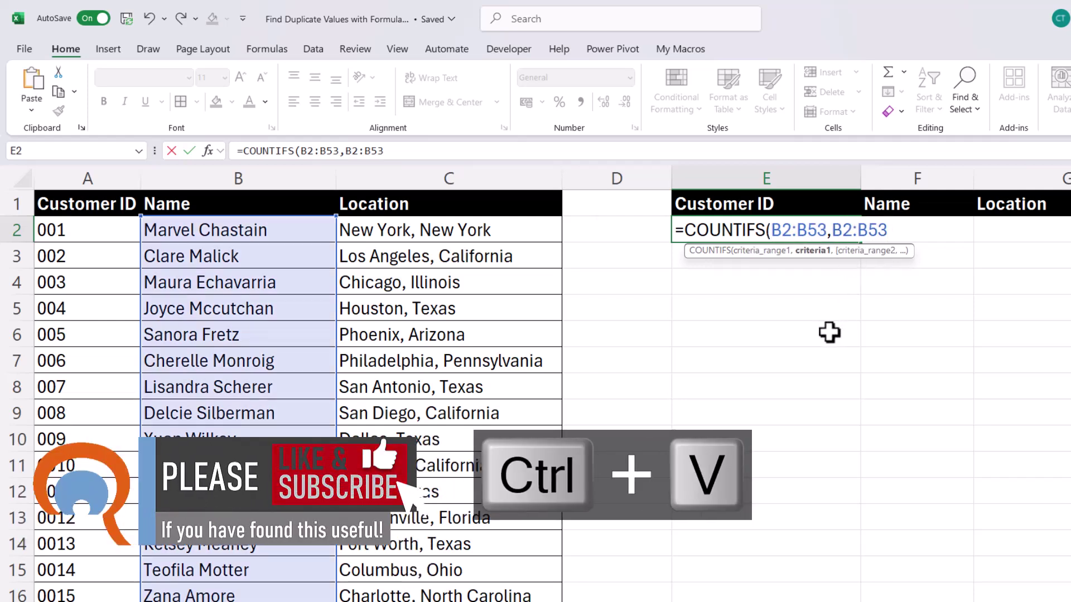
Step: Add C2:C53 as range and criterion, entering =COUNTIFS(B2:B53,B2:B53,C2:C53,C2:C53)
text(,)
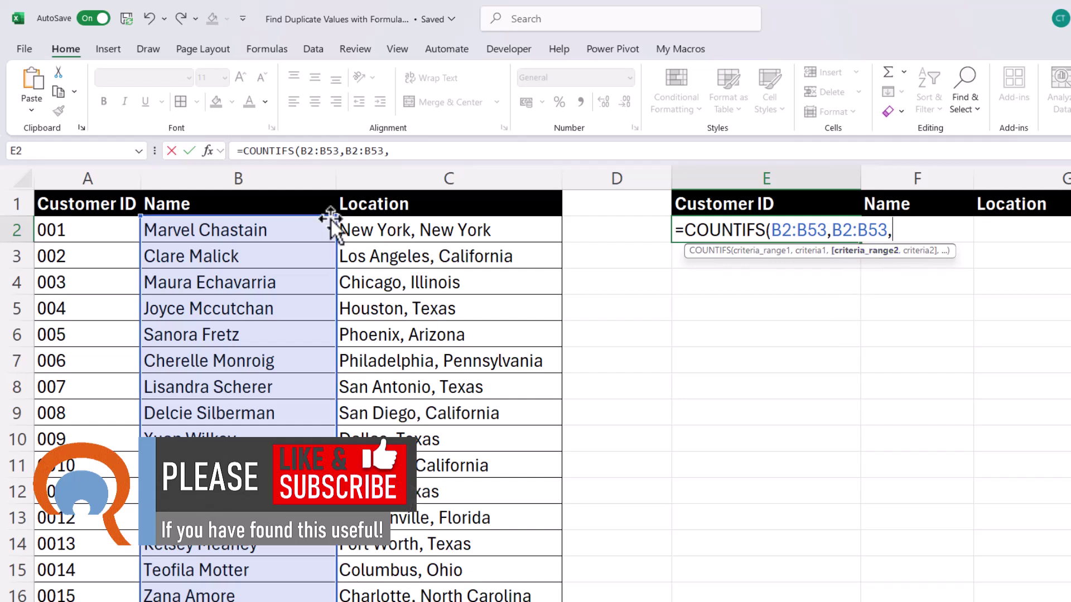
click(418, 226)
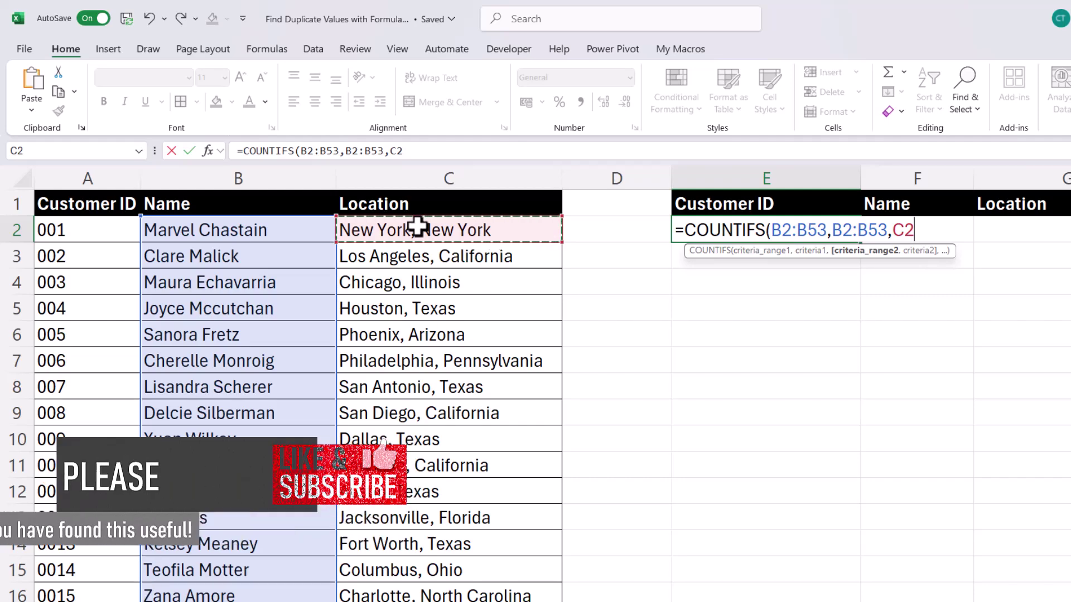
key(ctrl+shift+Down)
key(ctrl+BackSpace)
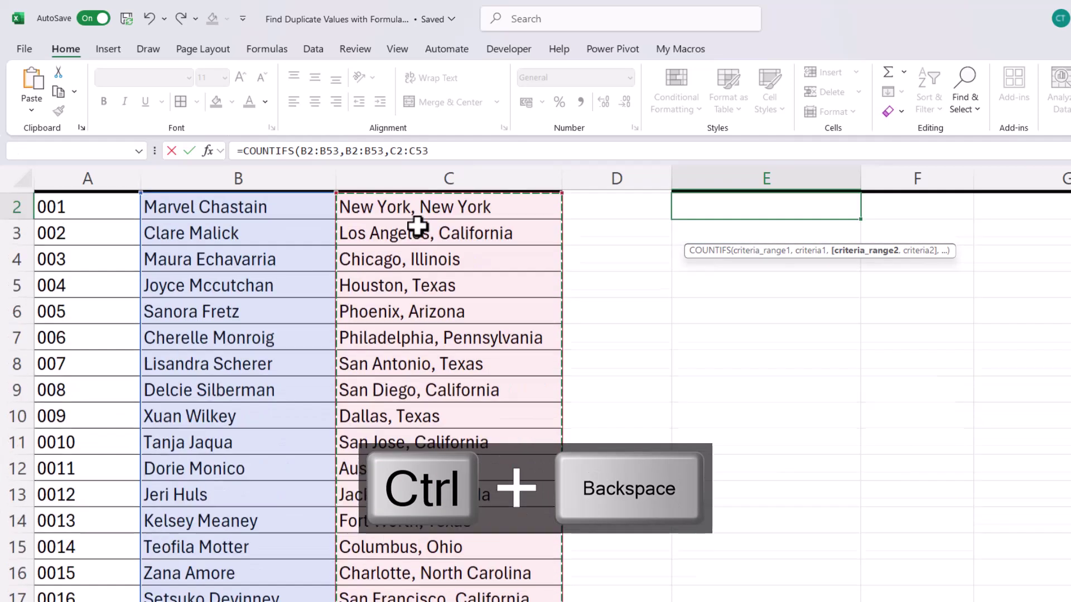
text(,)
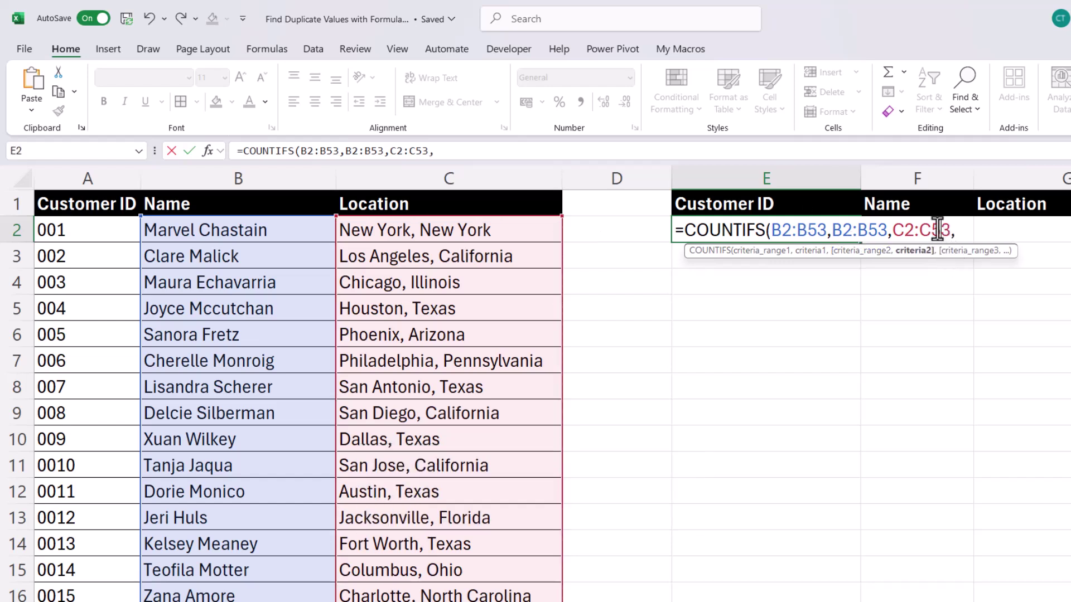
drag(950, 229, 897, 230)
key(ctrl+c)
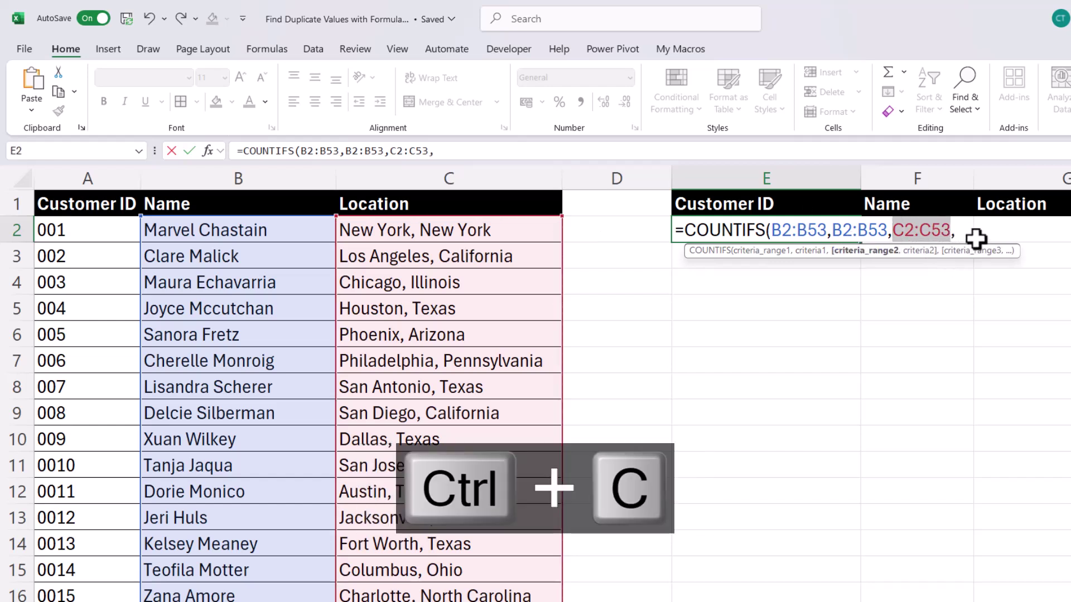
key(ctrl+v)
key(ctrl+v)
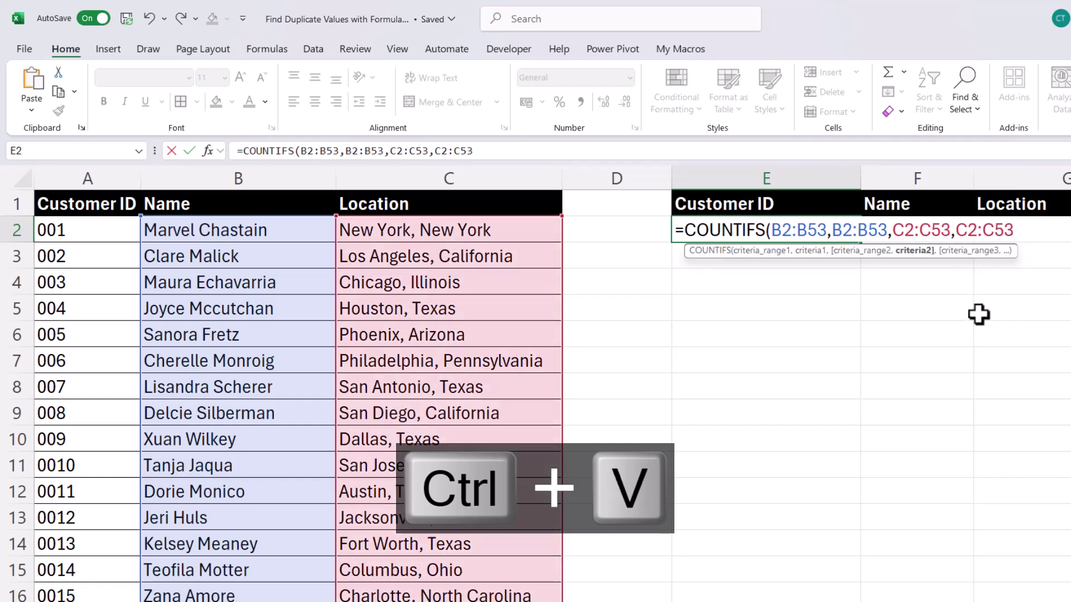
text())
key(Return)
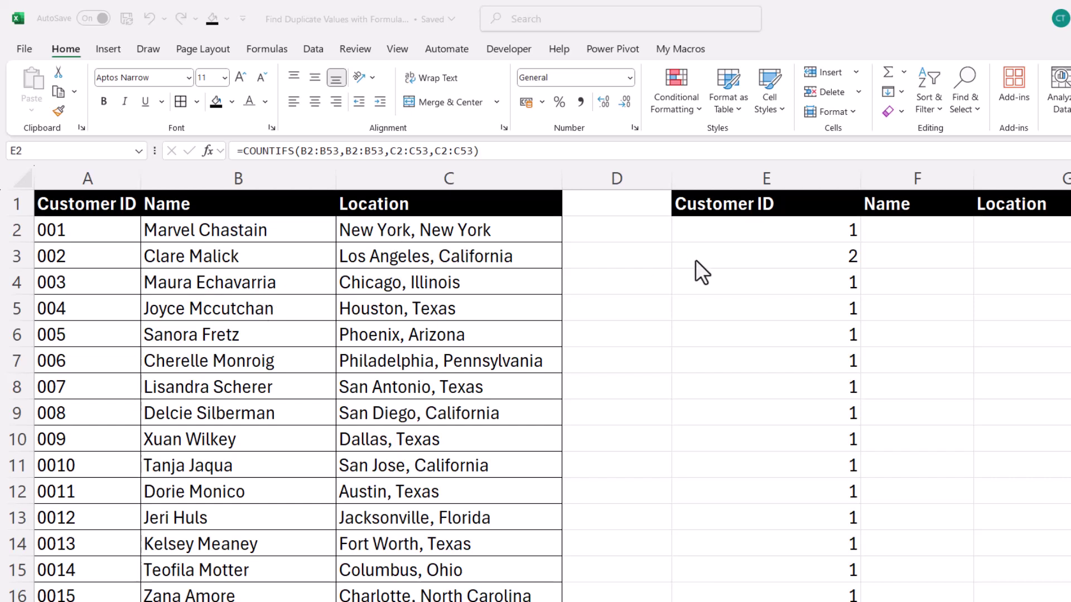
key(alt+Tab)
drag(218, 256, 442, 262)
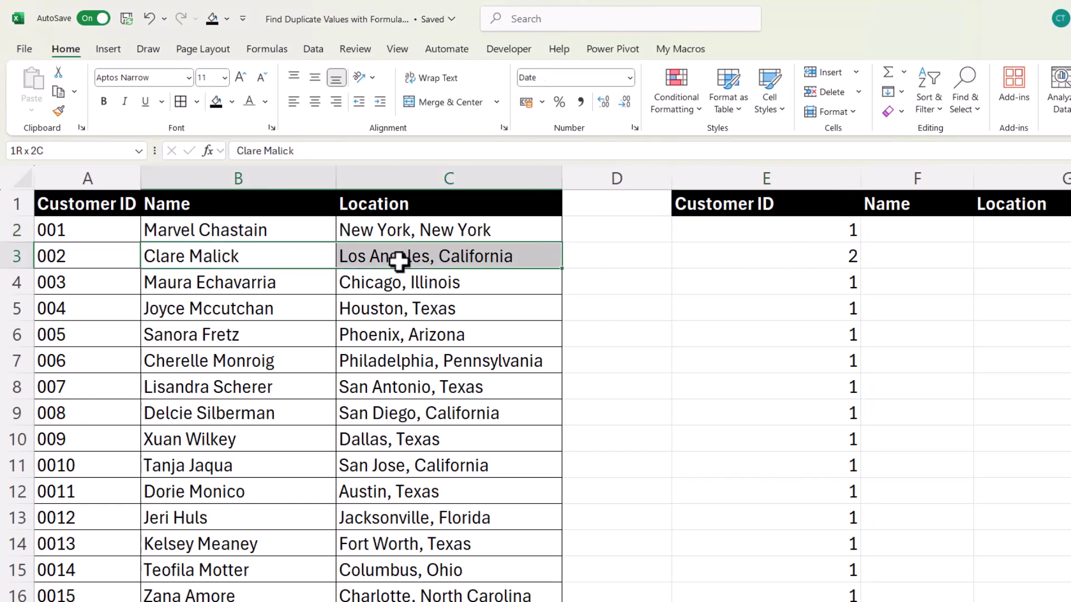
scroll(310, 456, down, 4)
scroll(309, 456, down, 1)
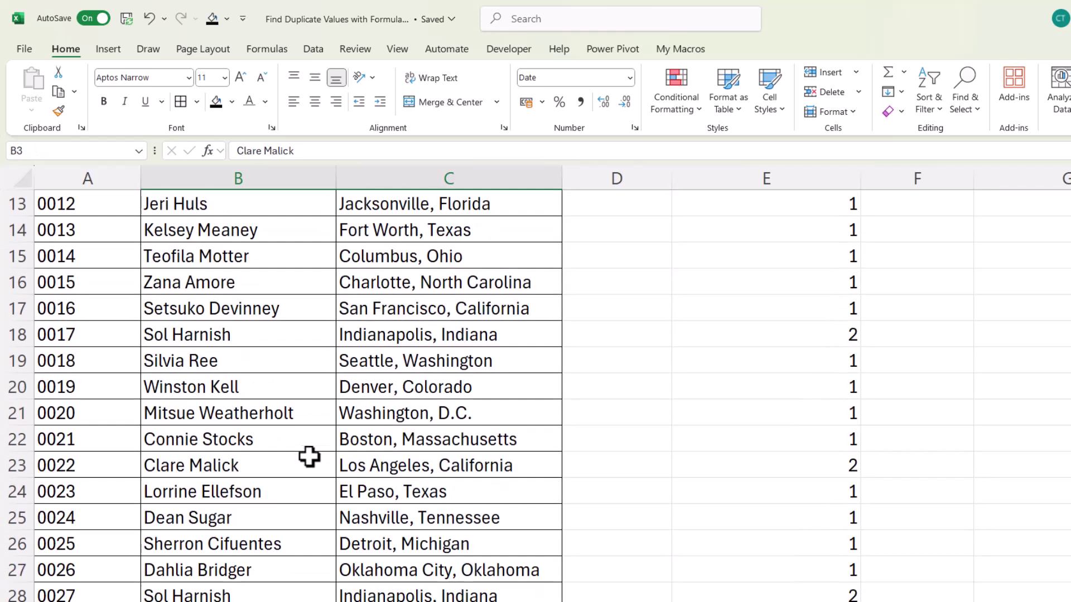
drag(242, 462, 440, 459)
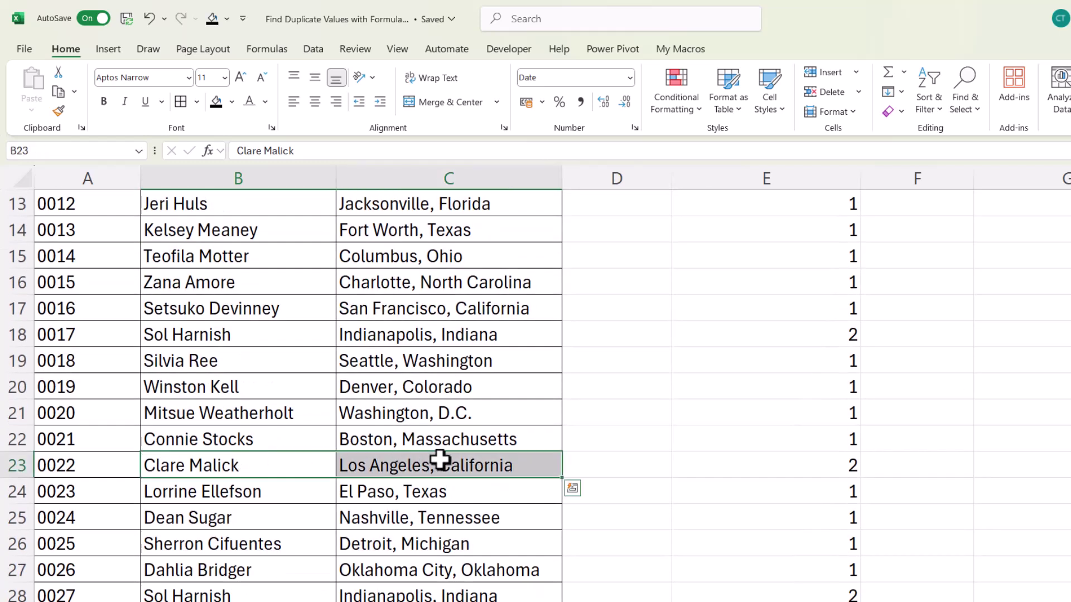
Step: Append >1 to E2's COUNTIFS so column E spills TRUE for repeated name-and-location pairs
scroll(588, 366, up, 4)
click(812, 230)
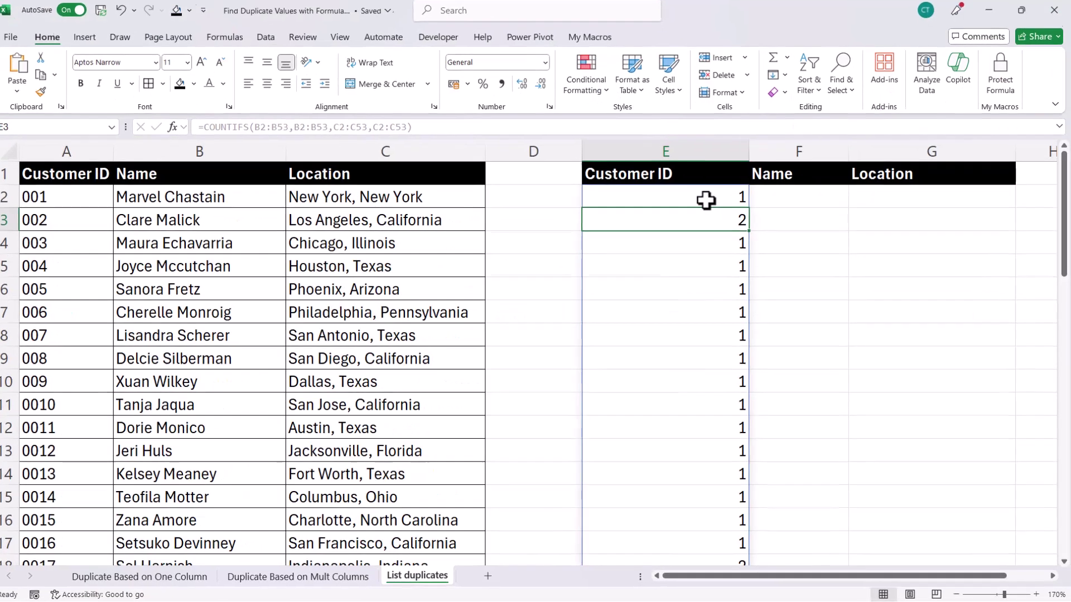
double_click(812, 229)
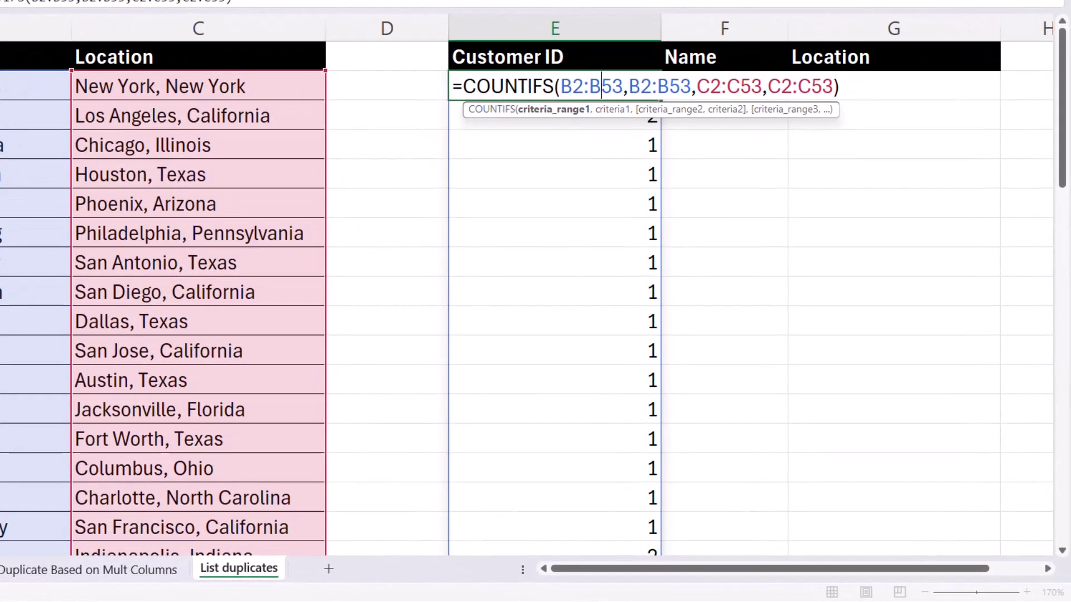
click(839, 86)
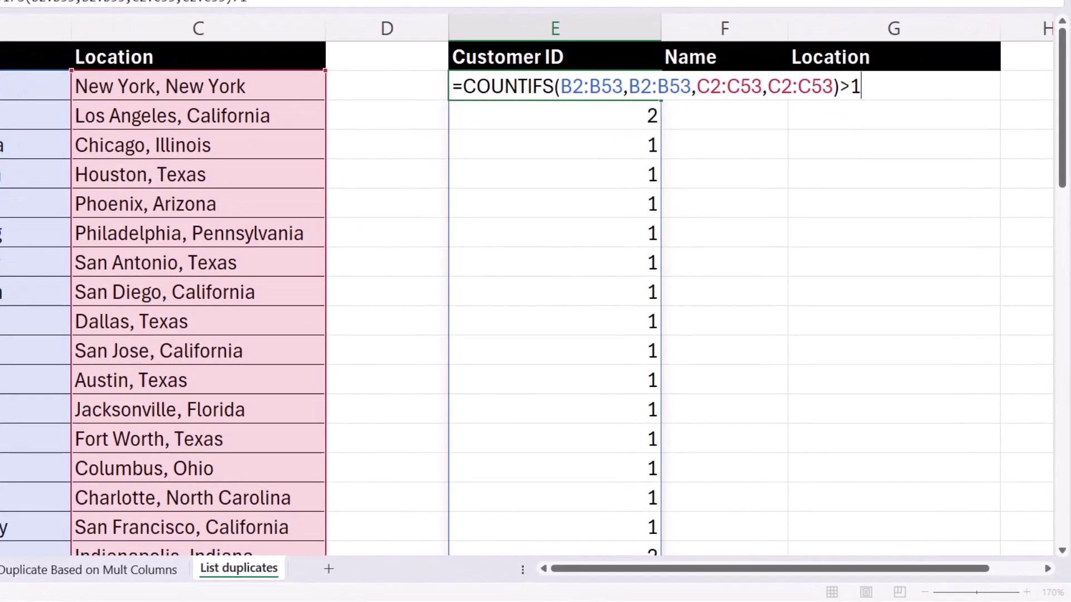
key(Return)
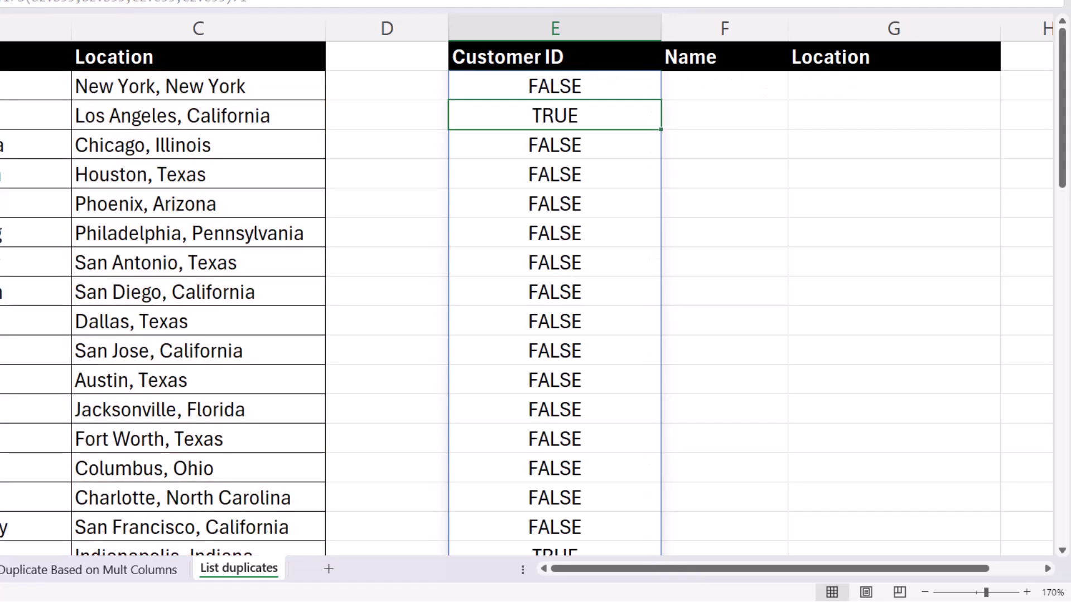
double_click(551, 89)
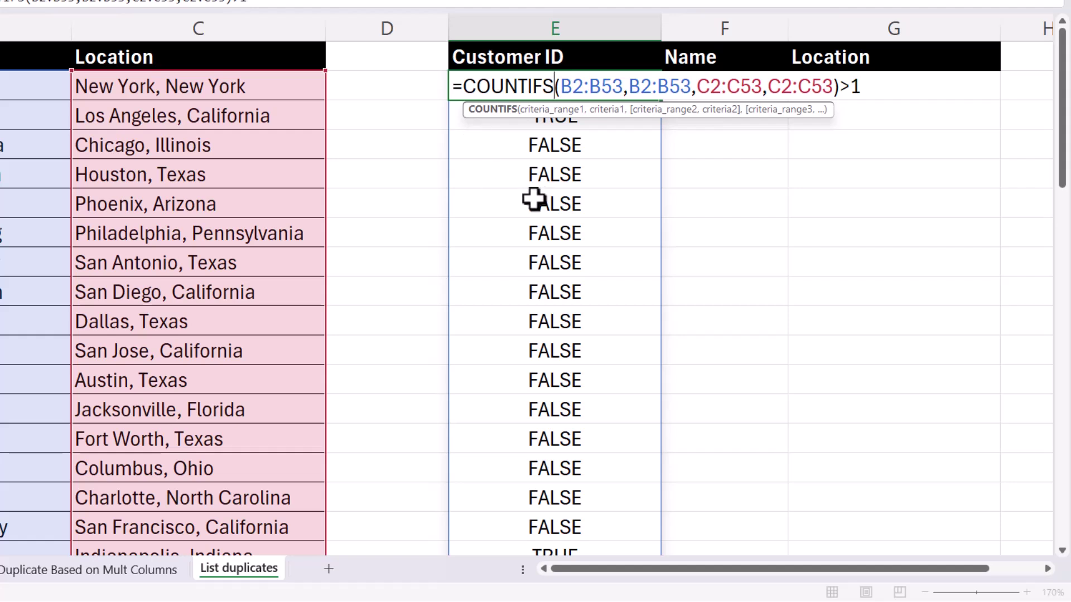
click(462, 86)
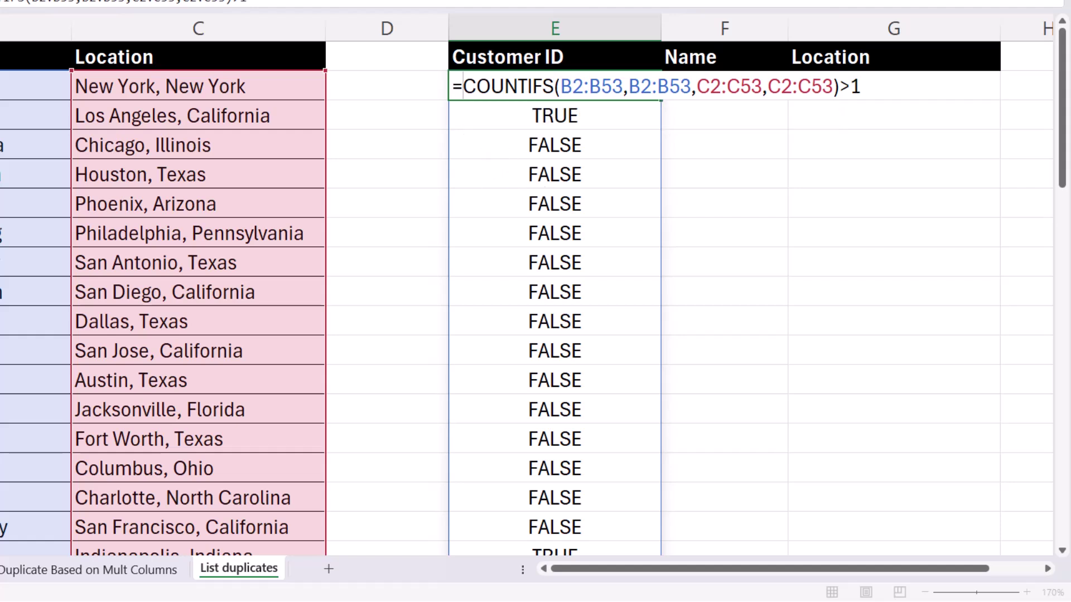
Step: Wrap E2 as =FILTER(A2:C53,COUNTIFS(...)>1,"No duplicate found")
text(FILTER)
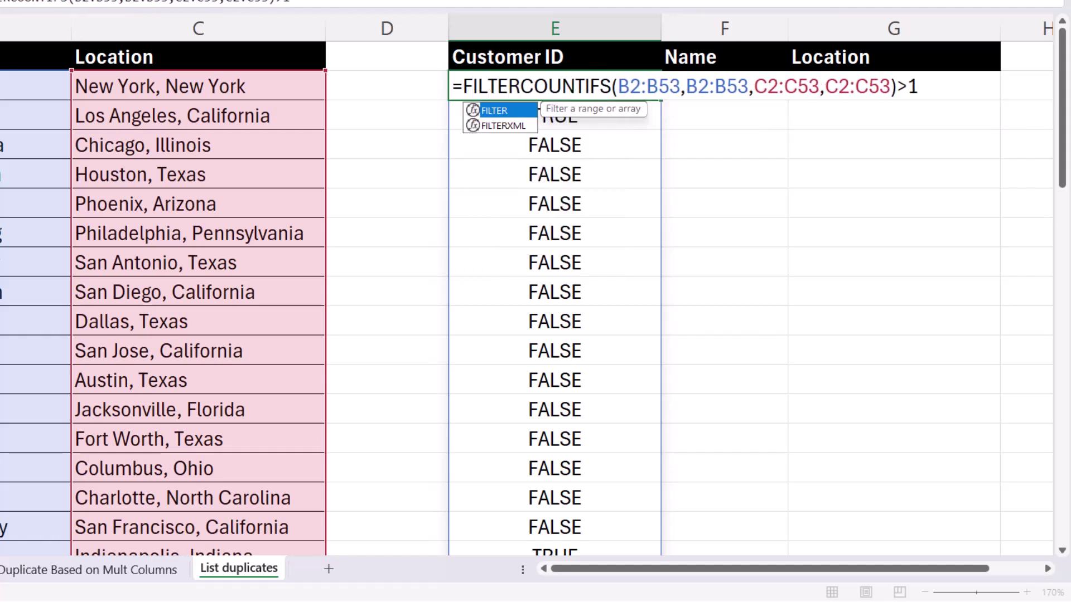
text(()
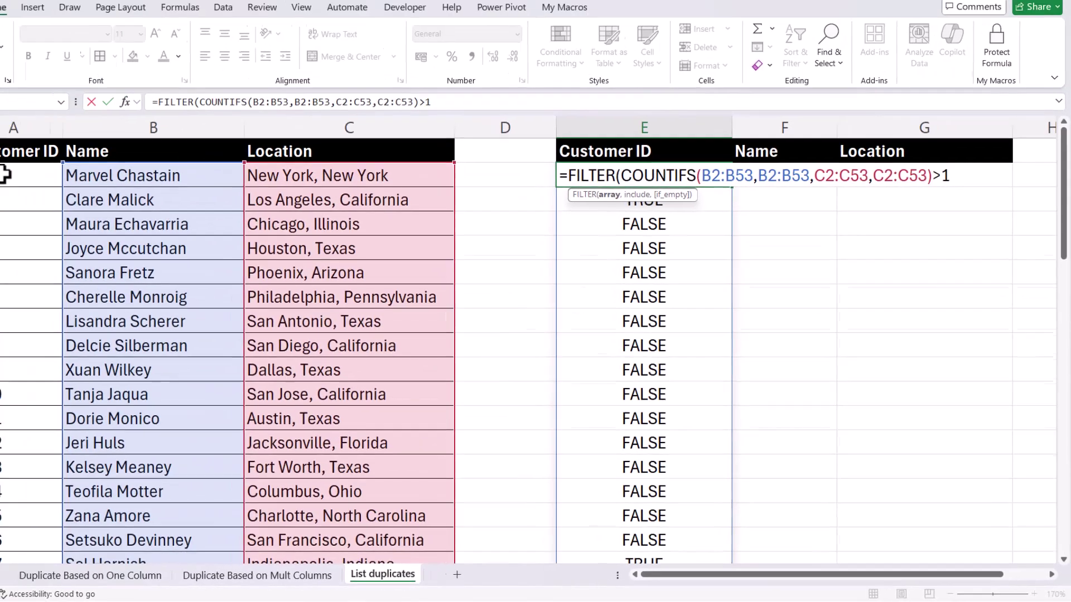
drag(70, 202, 427, 202)
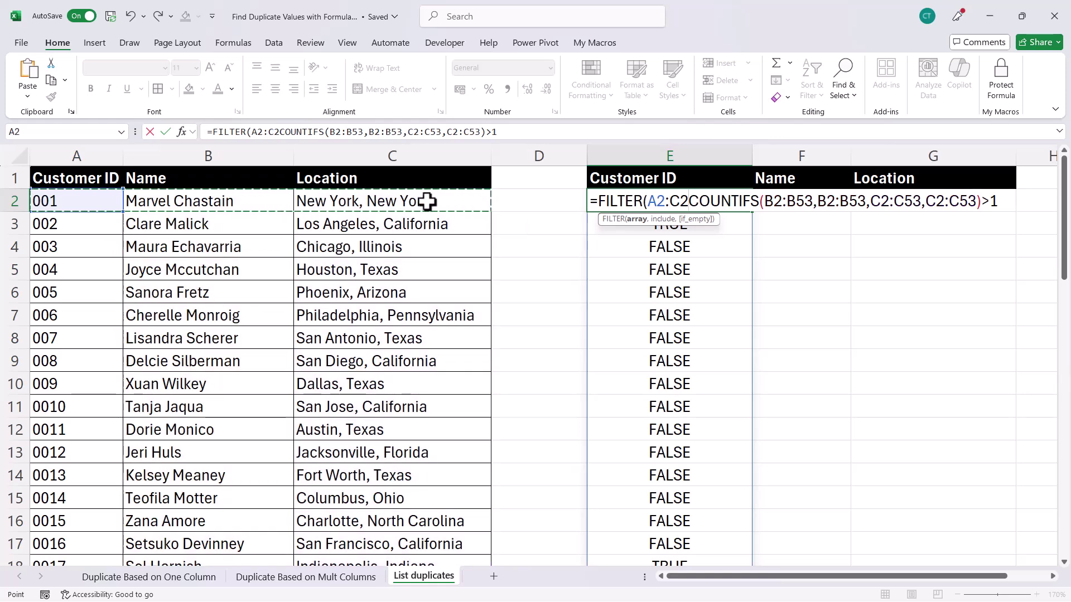
key(ctrl+shift+Down)
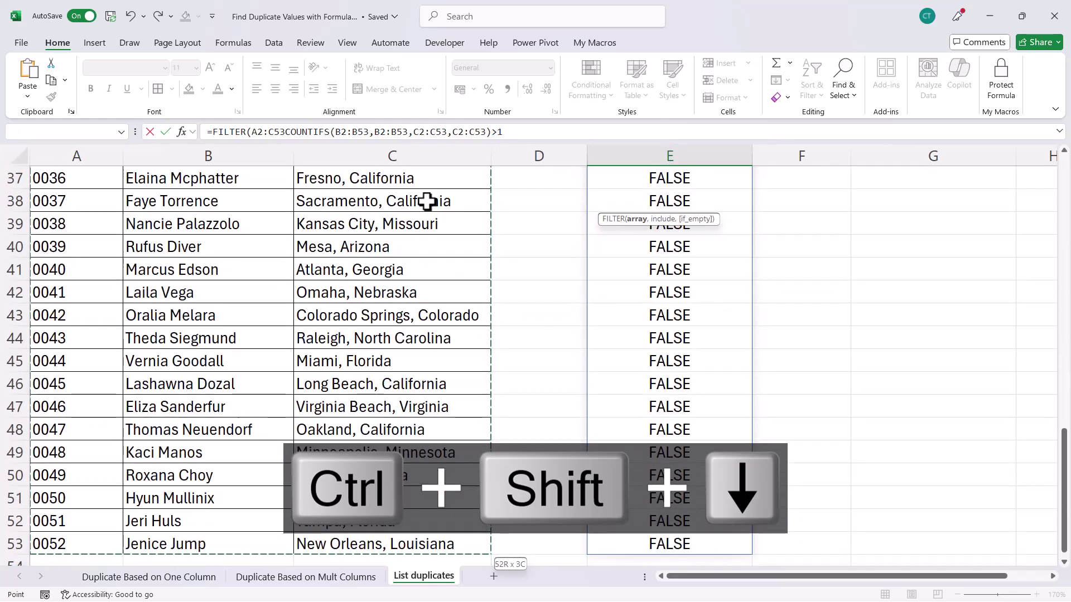
key(ctrl+BackSpace)
text(,)
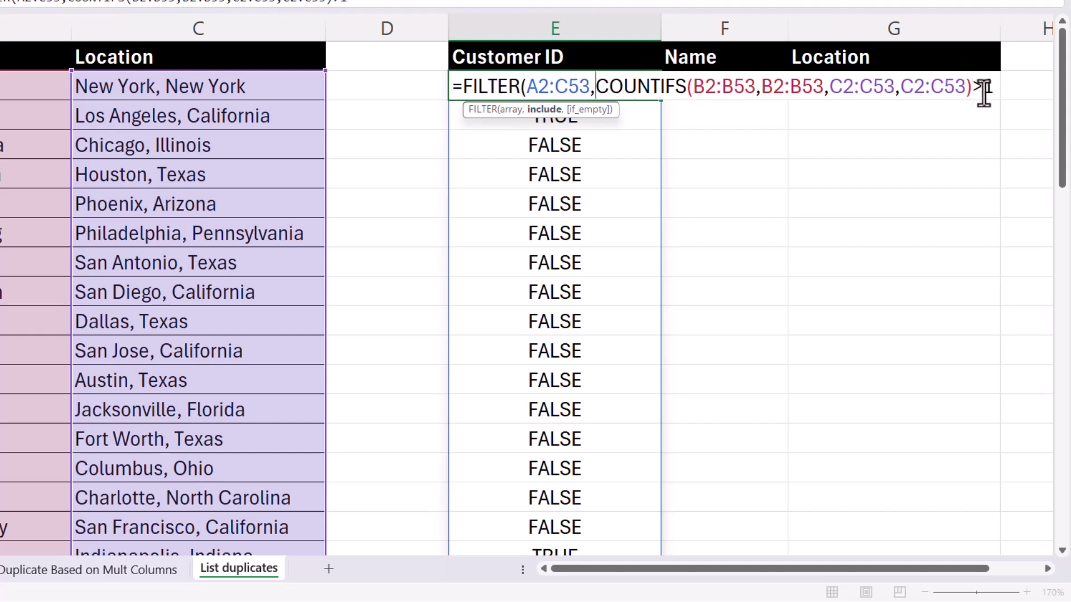
click(998, 89)
text(,)
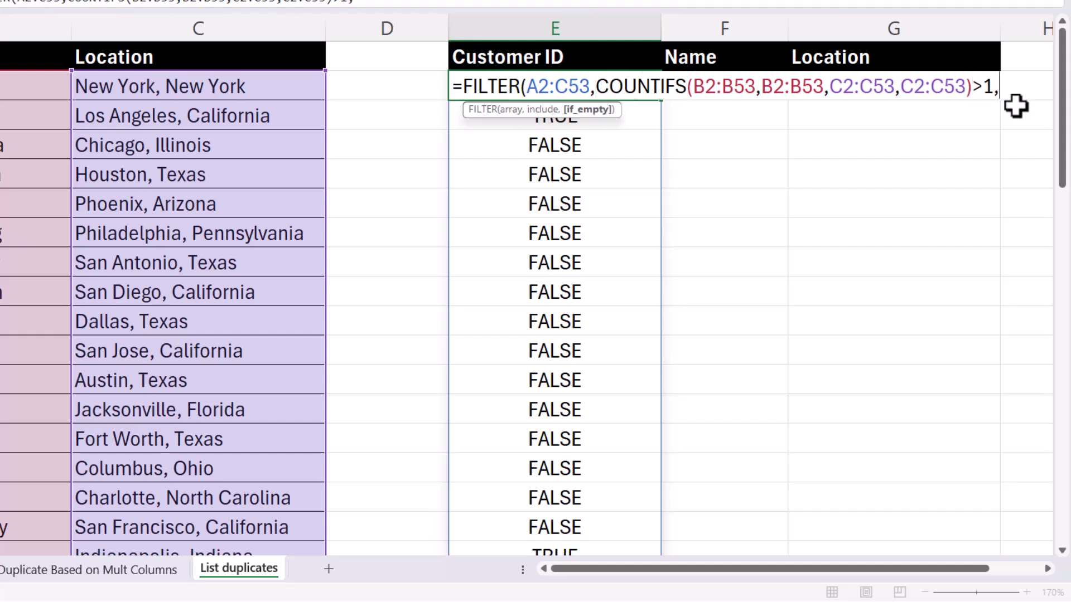
text("No dupl)
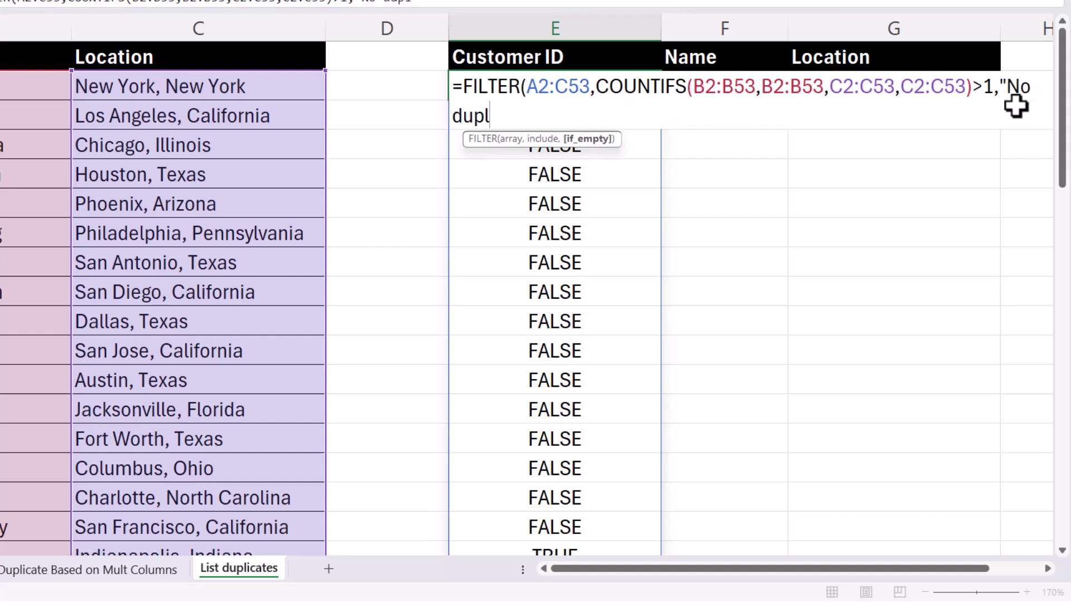
text(icate found")
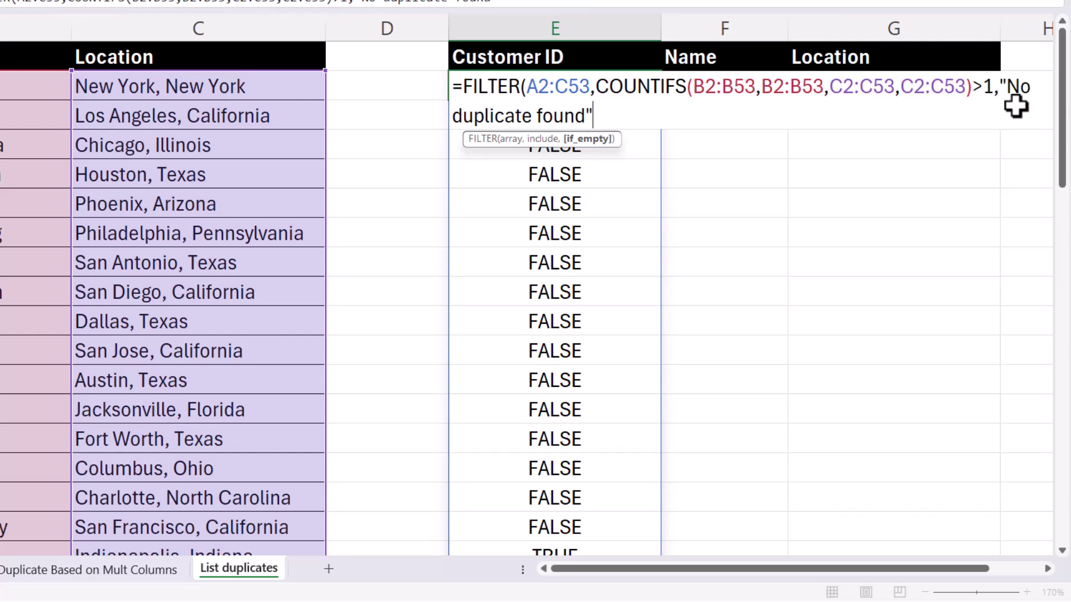
text())
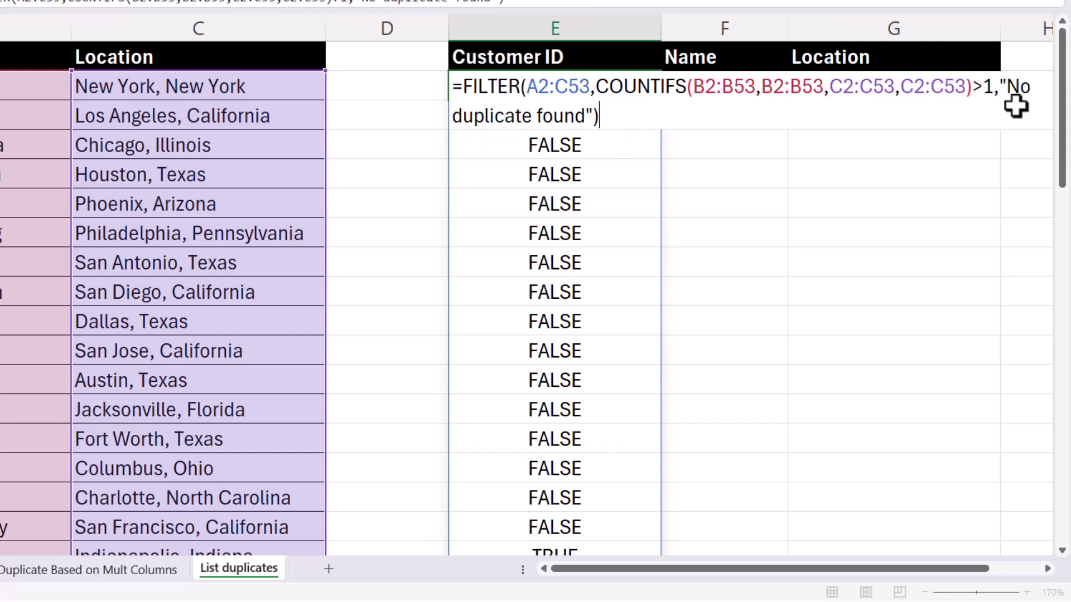
key(Return)
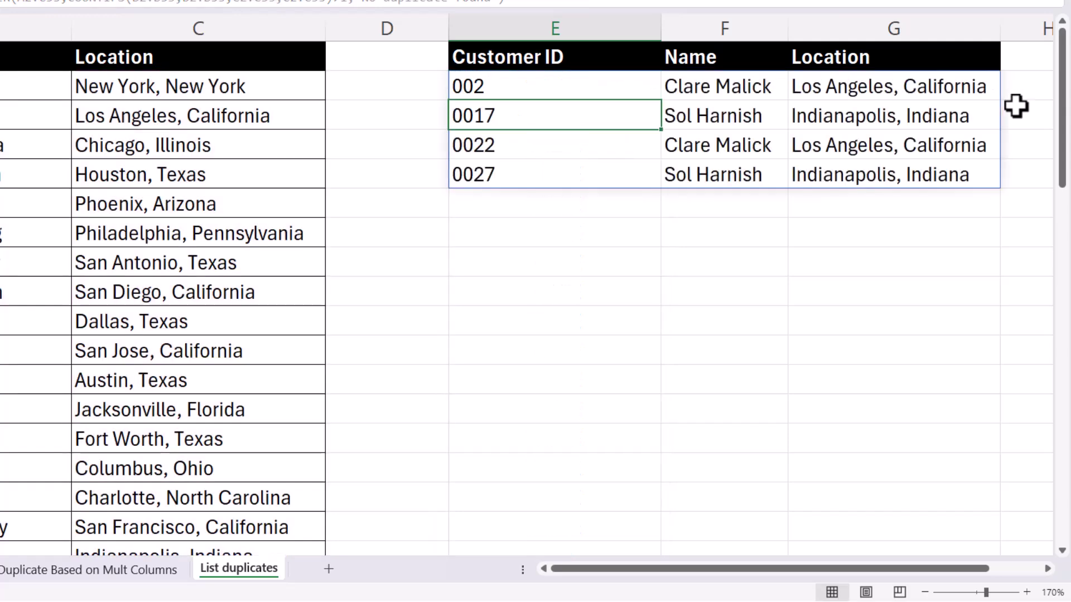